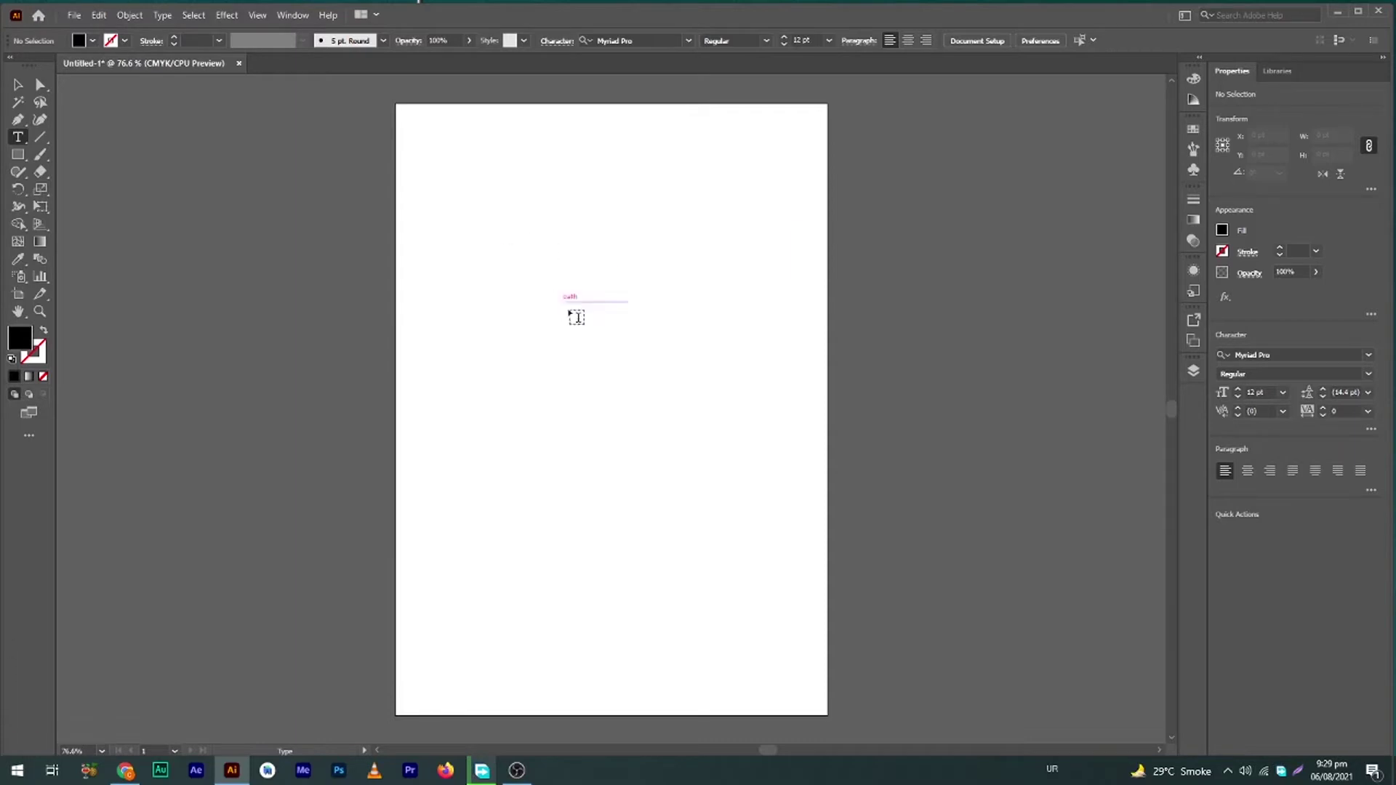
# Set the default font size for new text to 20 pt.
pyautogui.click(1255, 391)
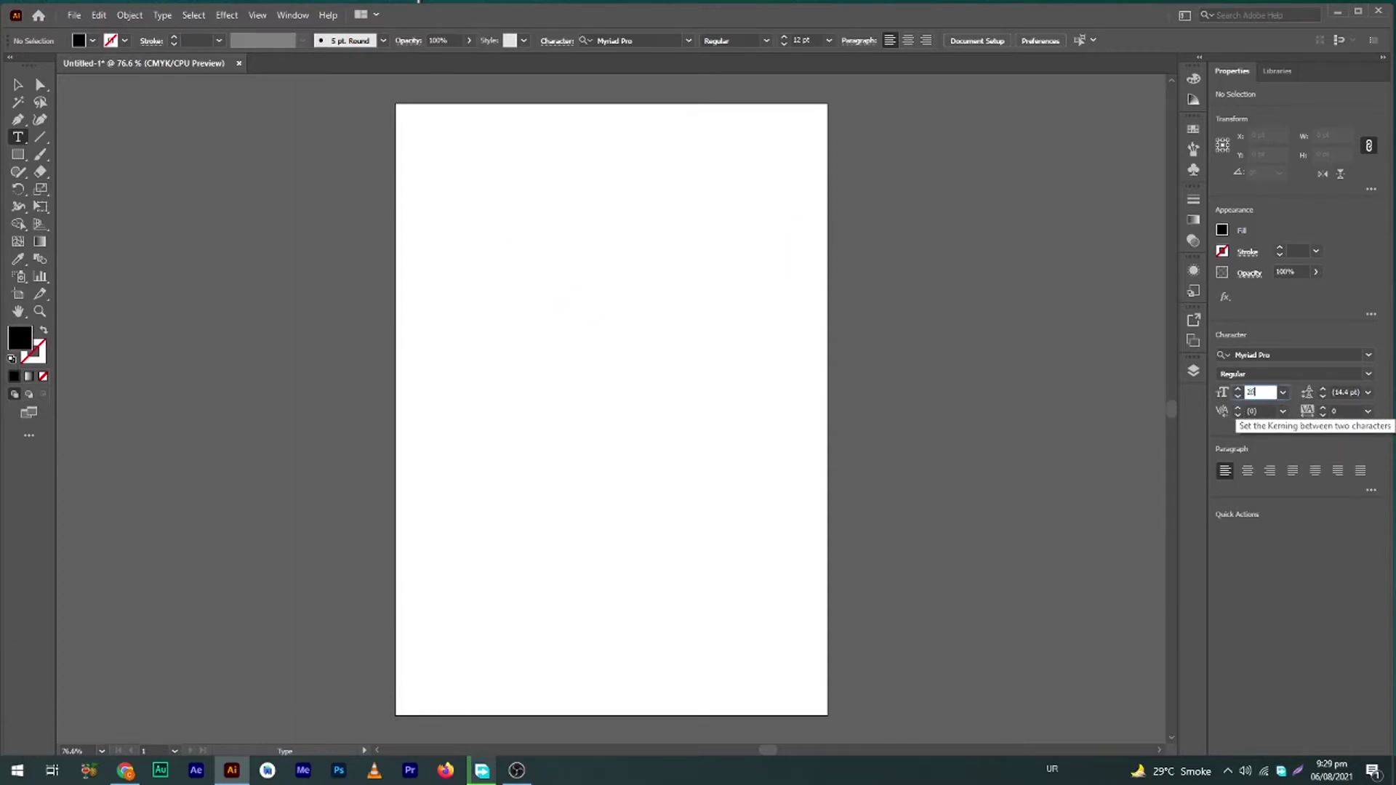
pyautogui.write('20')
pyautogui.press('Return')
pyautogui.scroll(-1, 614, 328)
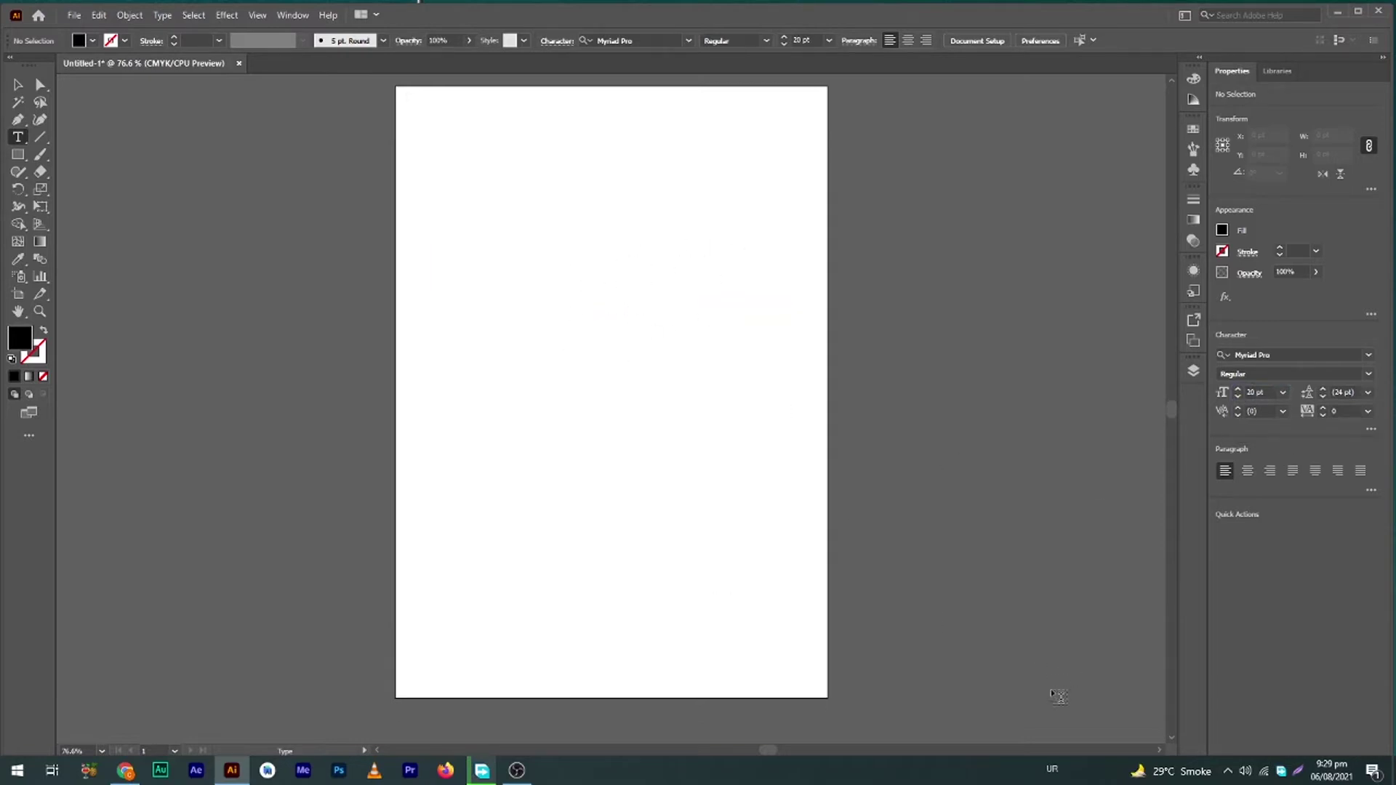
pyautogui.scroll(1, 752, 424)
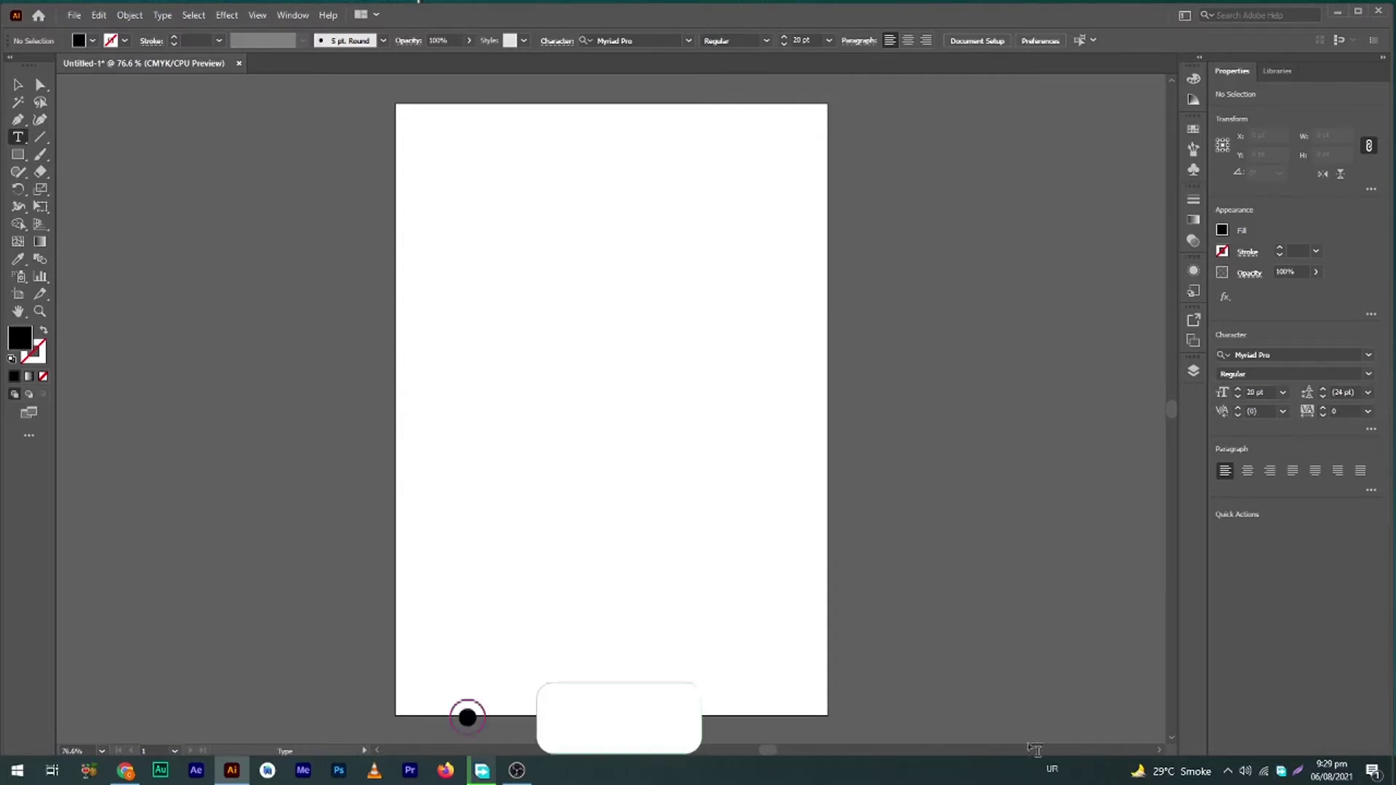
pyautogui.click(1053, 768)
pyautogui.click(1080, 712)
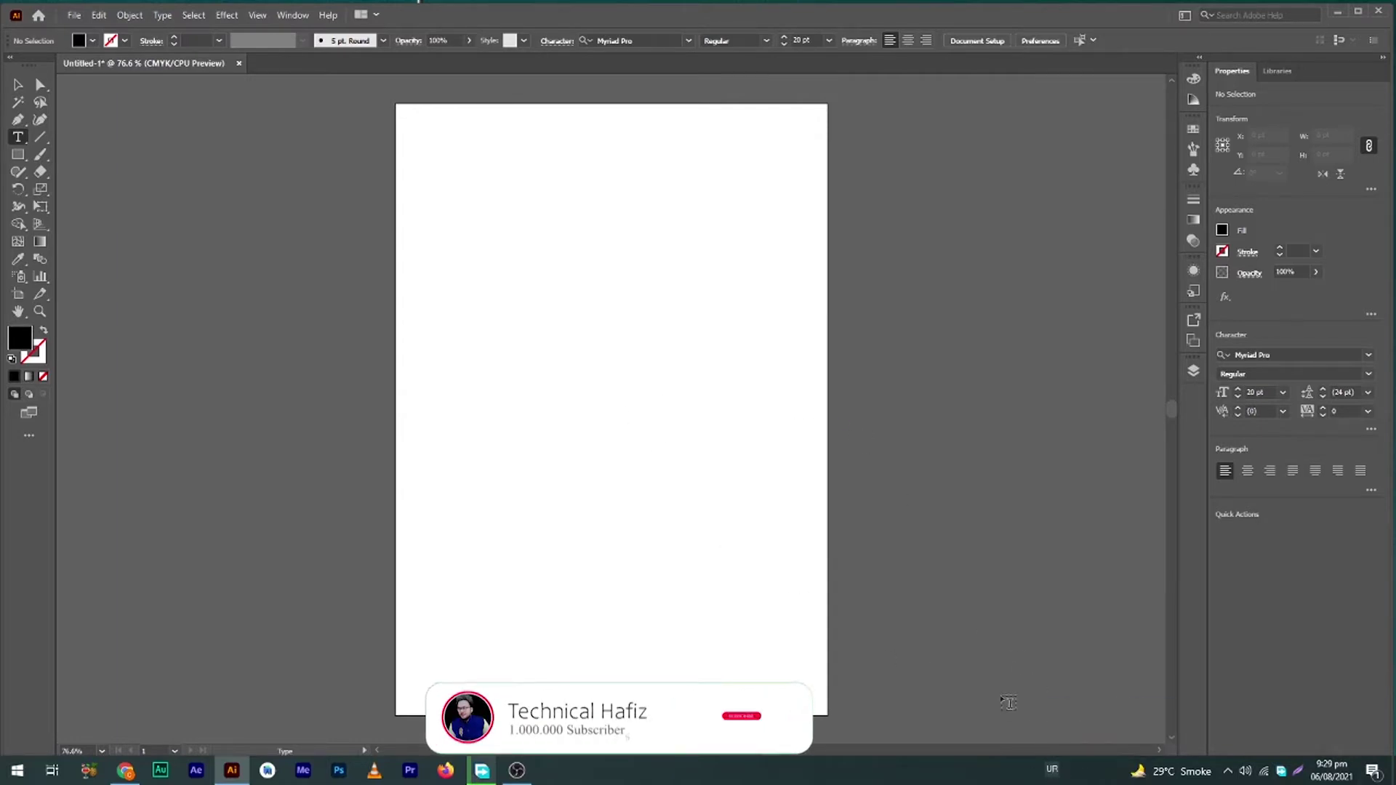
pyautogui.click(121, 773)
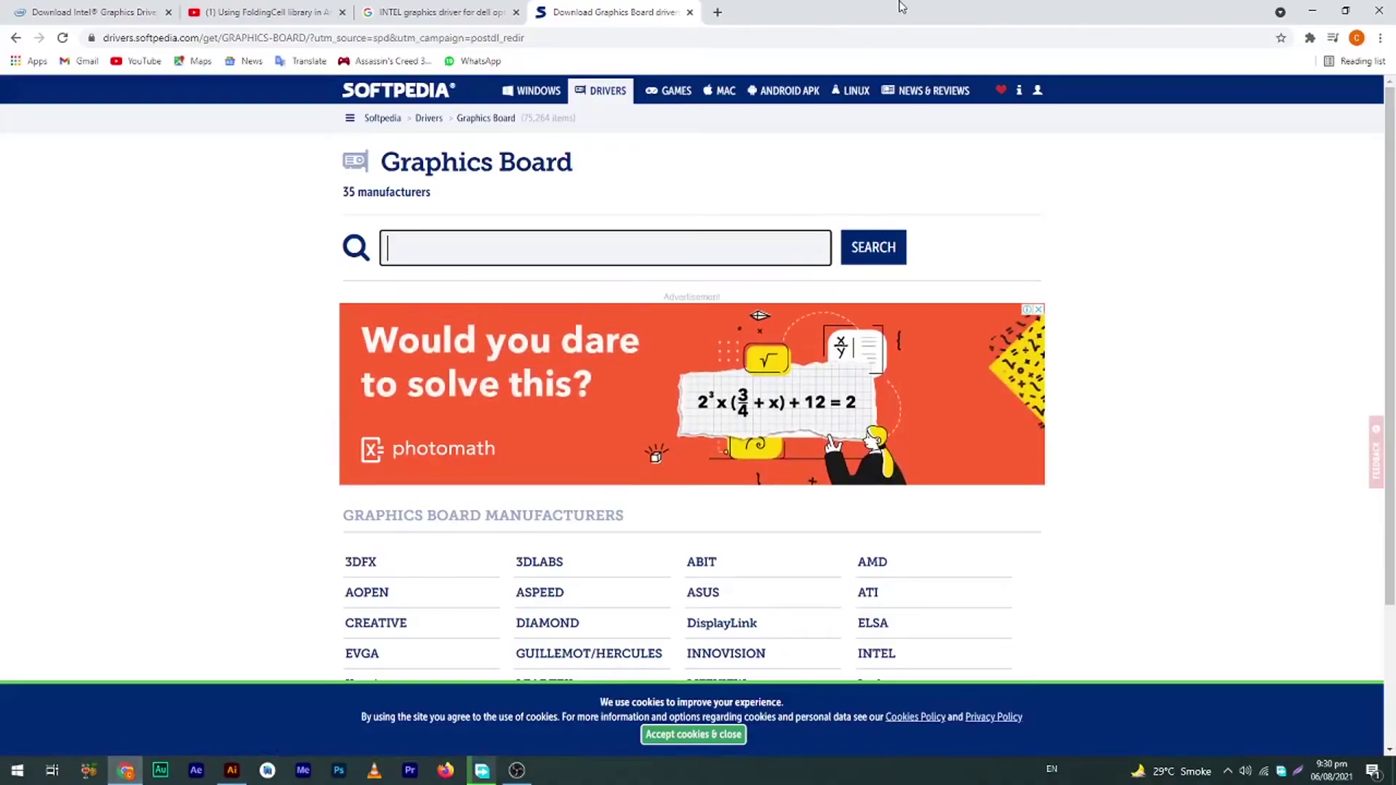
pyautogui.click(715, 13)
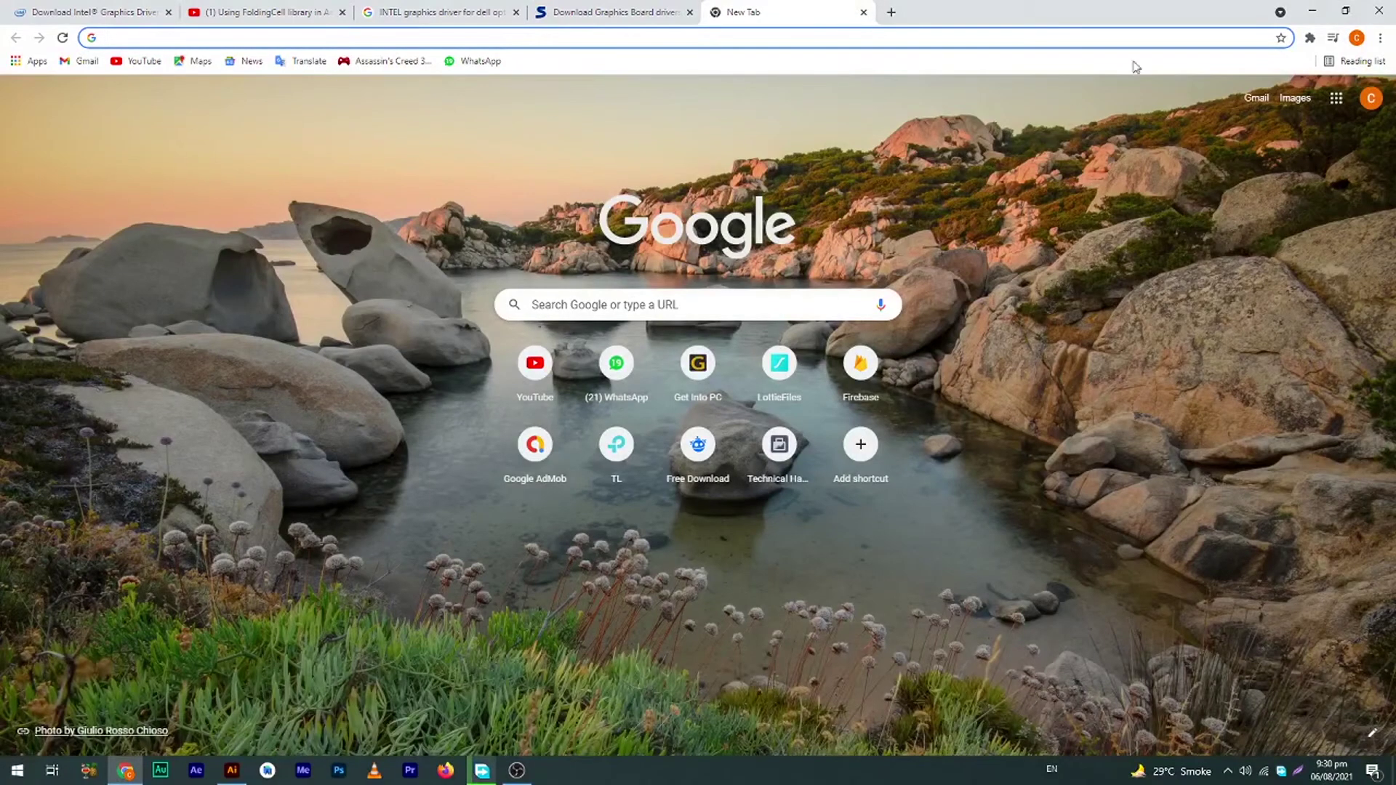
pyautogui.click(1313, 10)
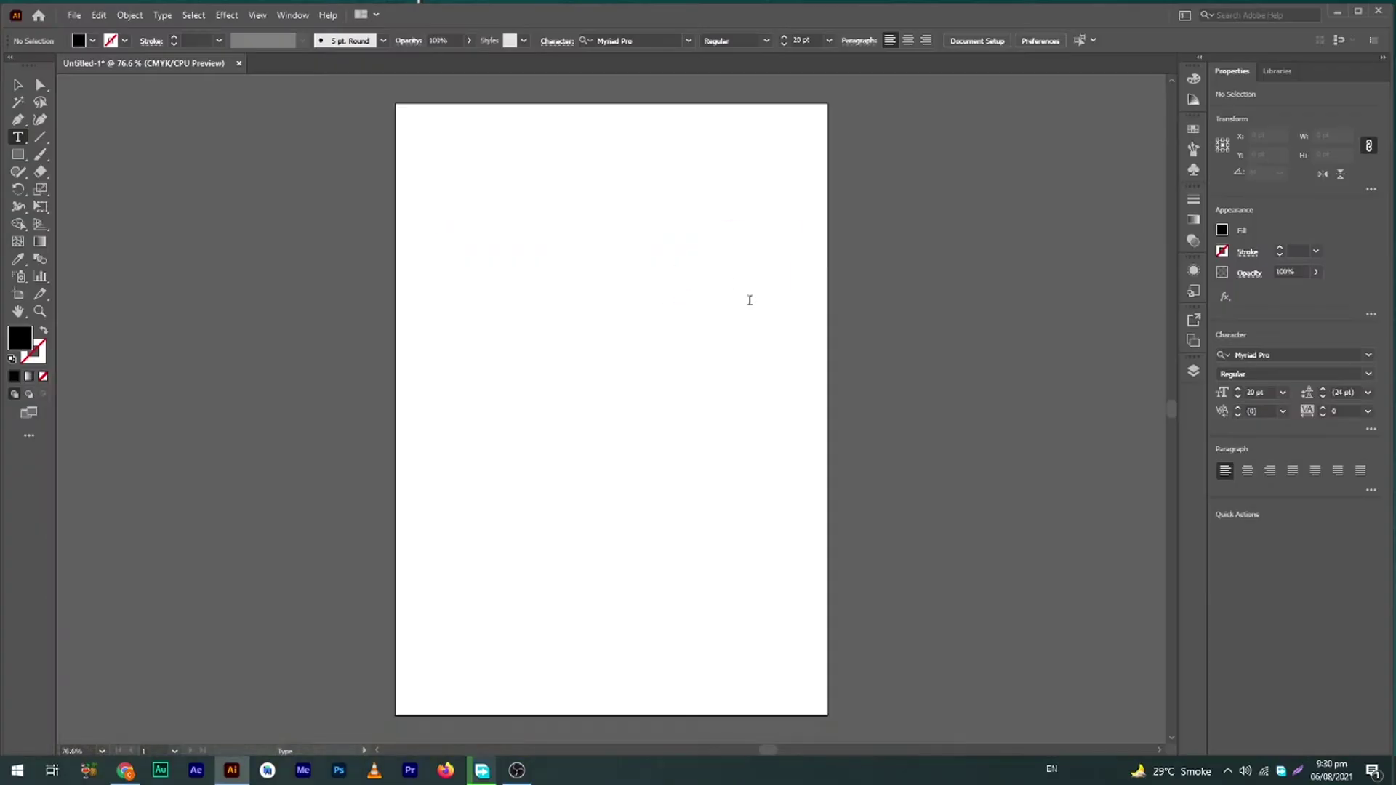
# Place a new point text in the upper half of the artboard and switch the keyboard input language to Urdu (Pakistan).
pyautogui.click(547, 287)
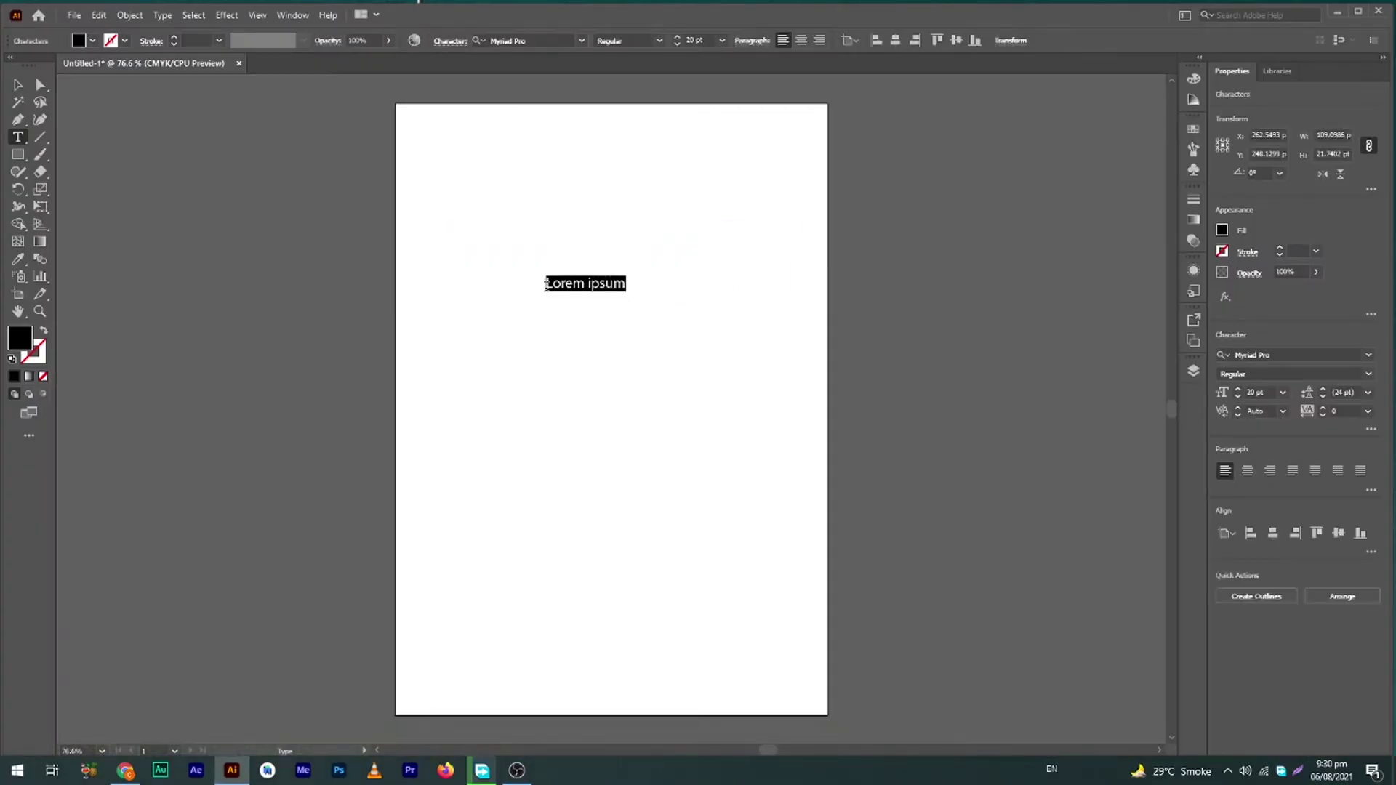
pyautogui.press('super+space')
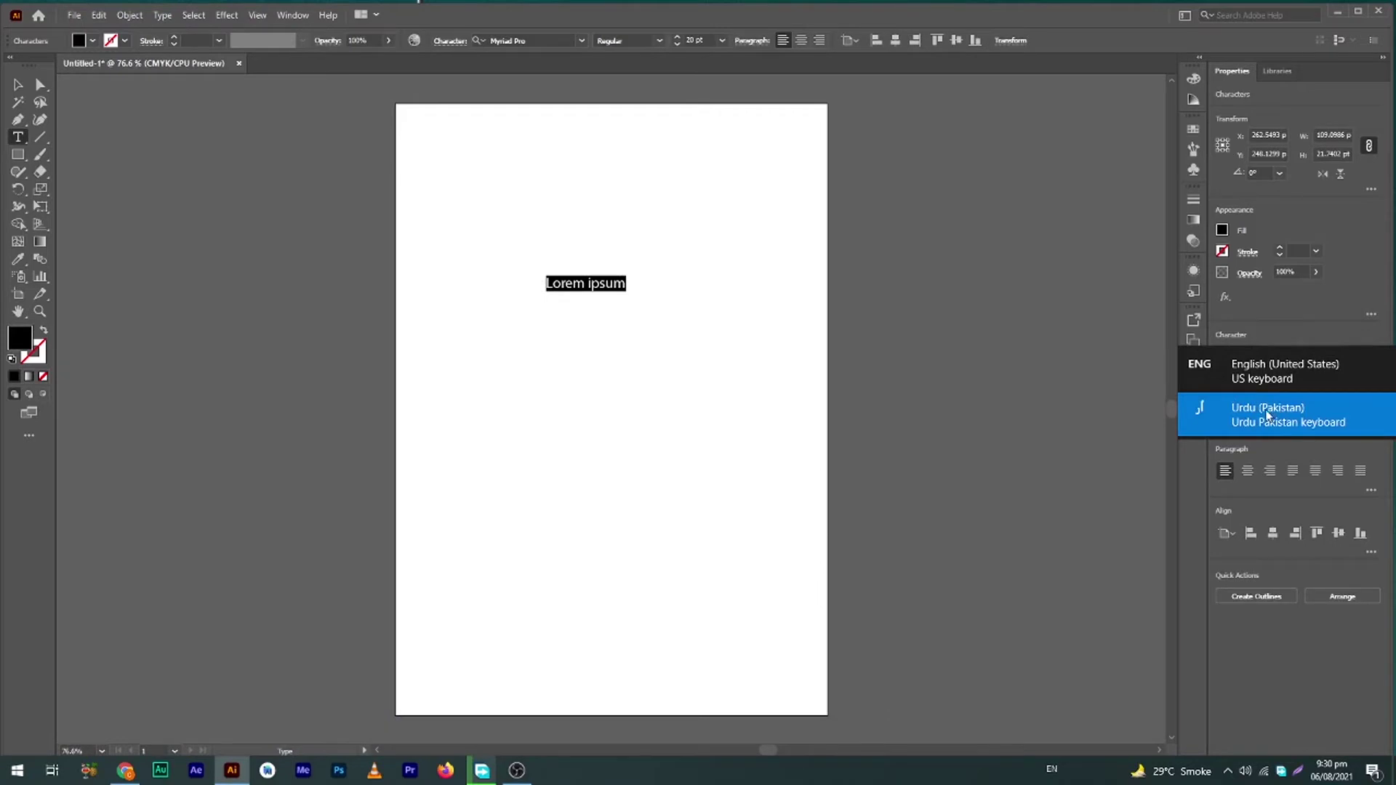
pyautogui.press('super+space')
pyautogui.press('super+space')
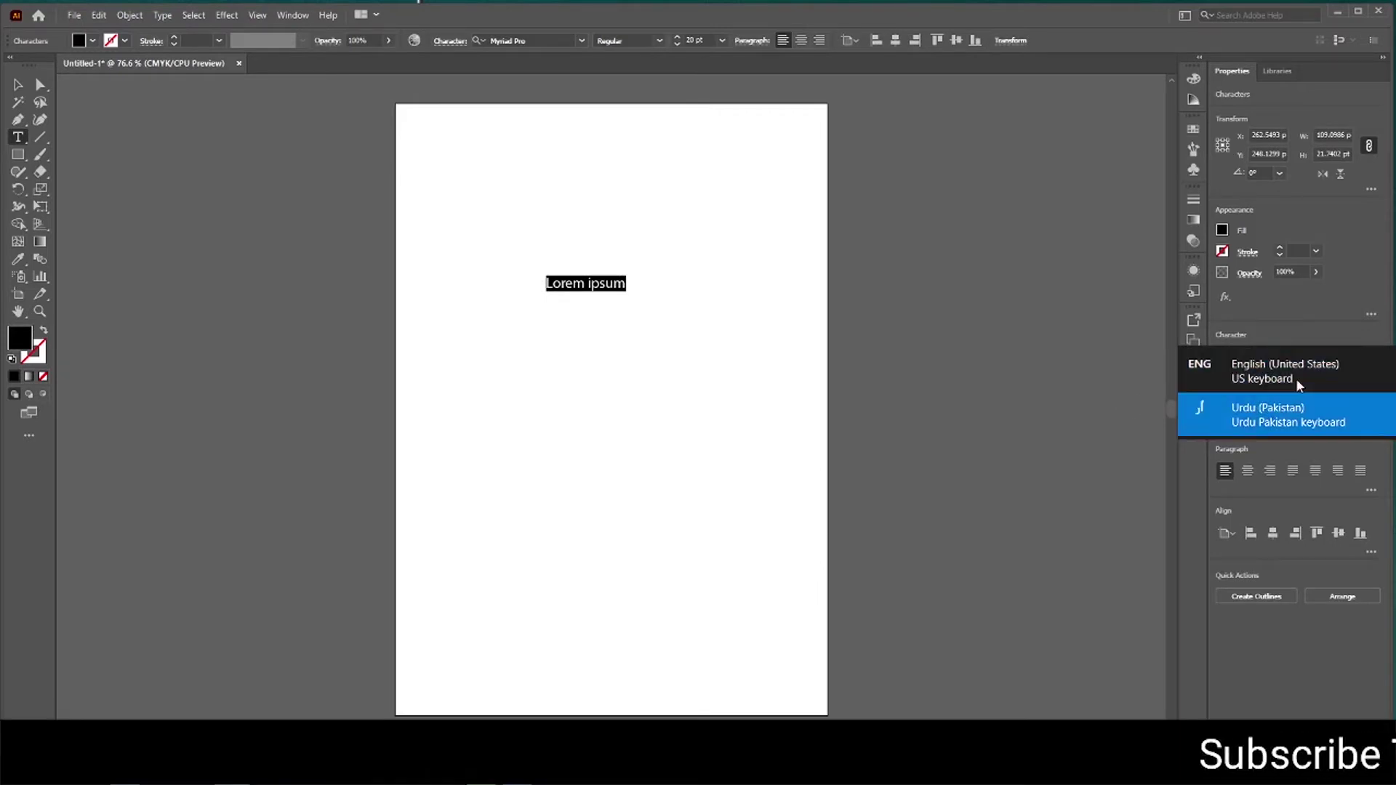
pyautogui.press('super+space')
pyautogui.press('super+space')
pyautogui.press('super+space')
pyautogui.press('super+space')
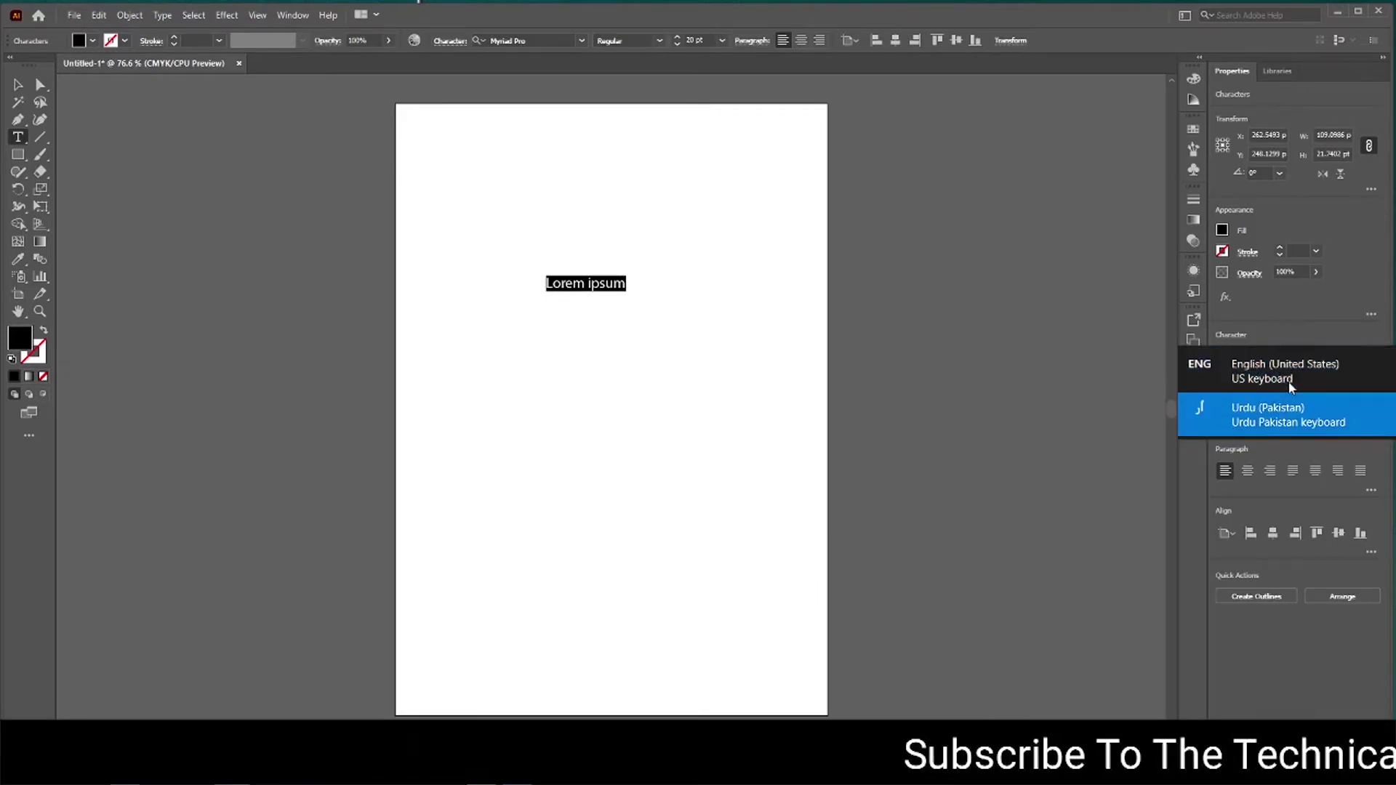
pyautogui.press('super+space')
pyautogui.press('super+space')
pyautogui.press('super+space')
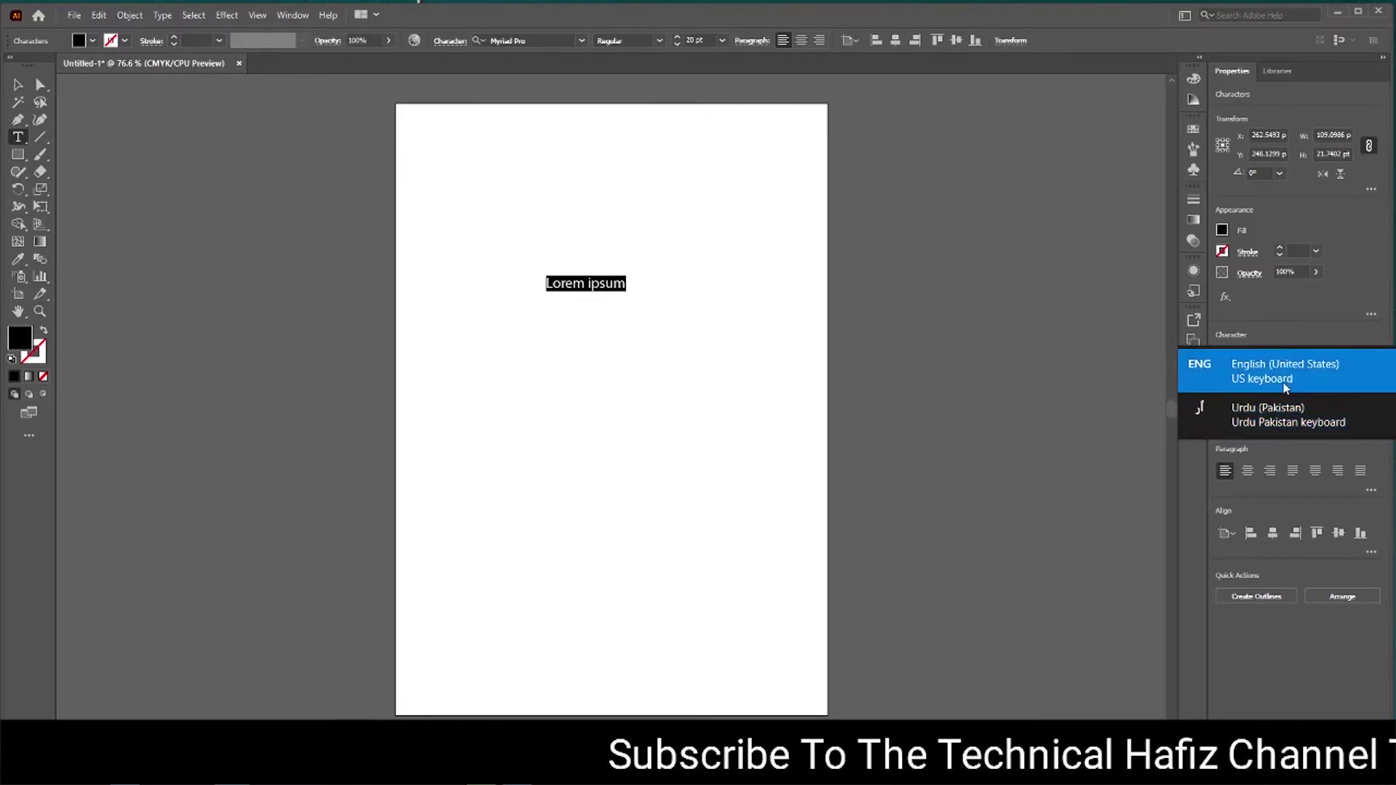
pyautogui.press('super+space')
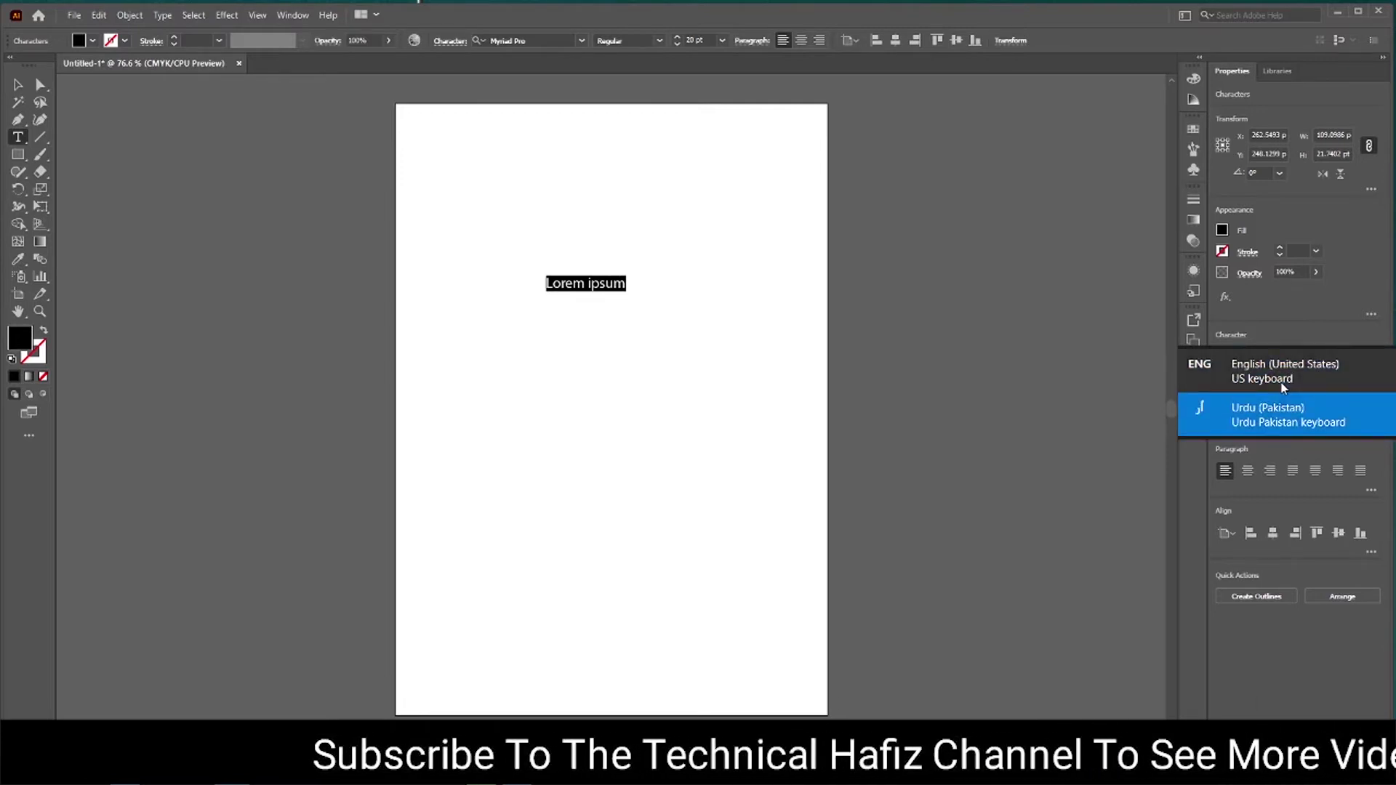
pyautogui.press('super+space')
pyautogui.press('super+space')
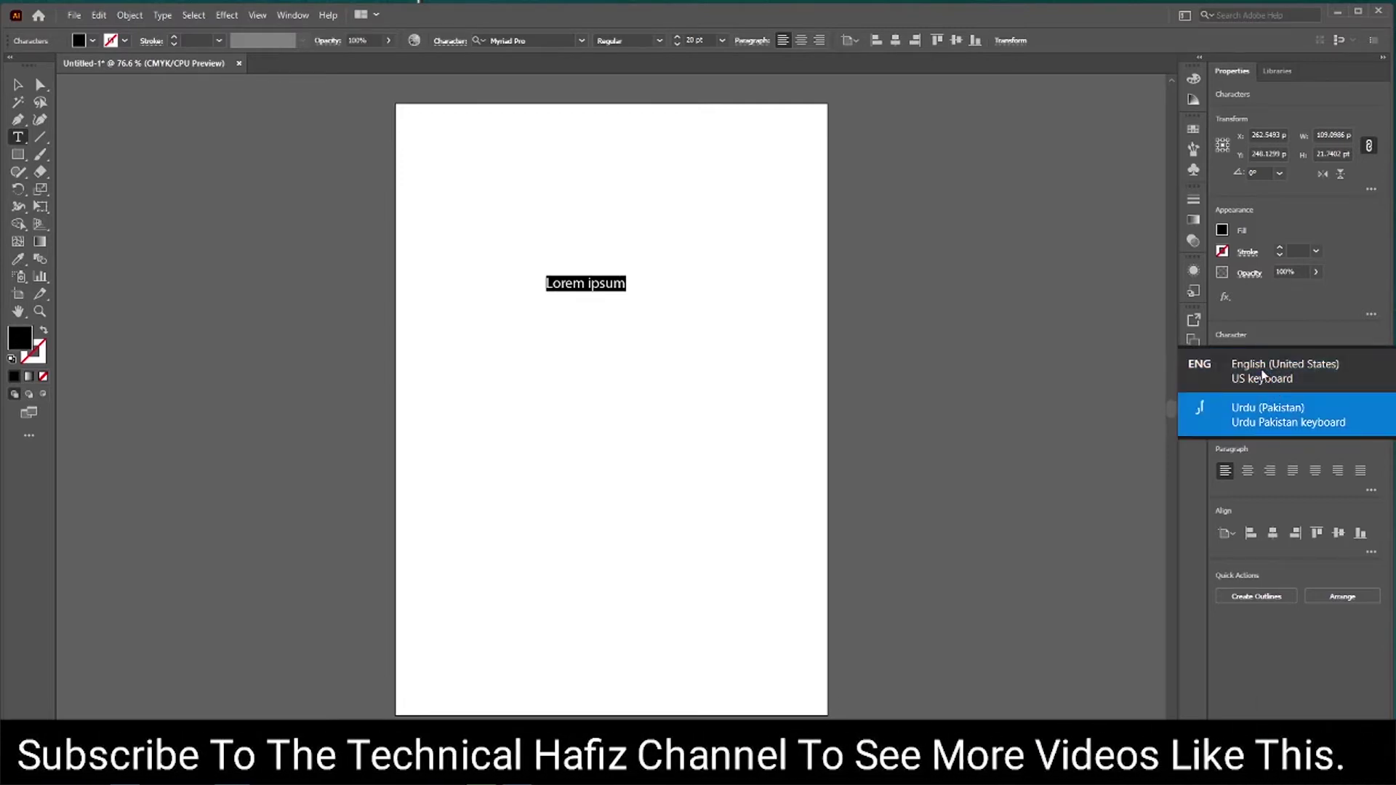
pyautogui.press('super+space')
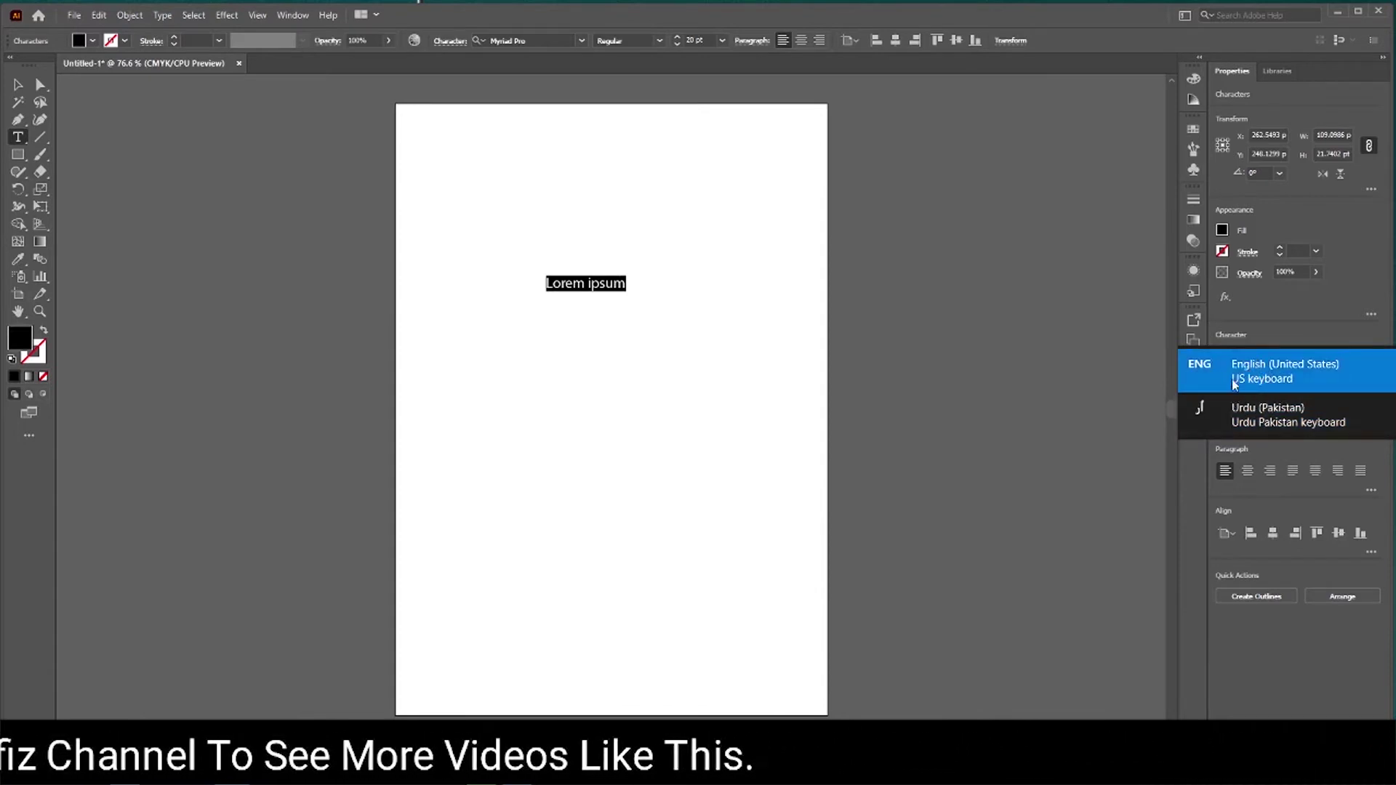
pyautogui.press('super+space')
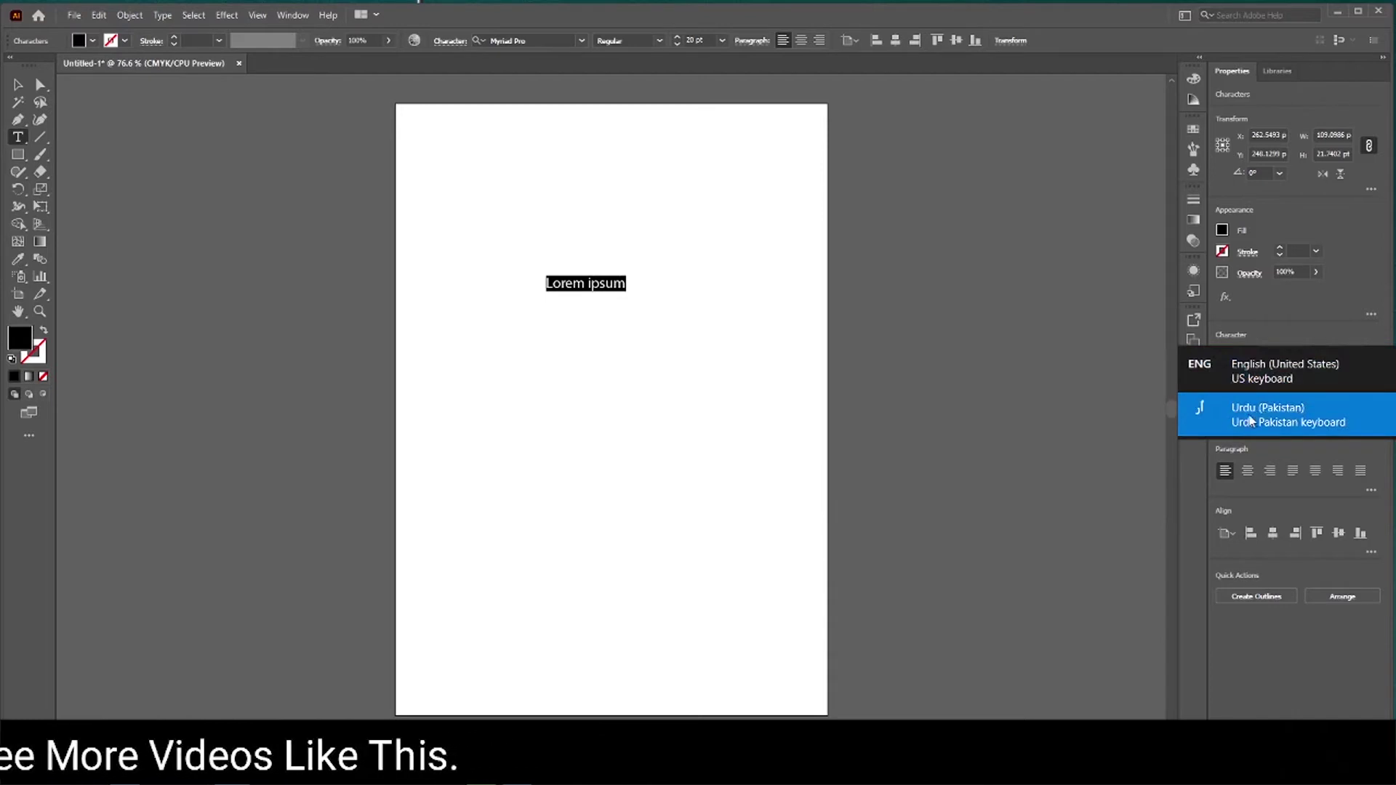
# Replace the placeholder text with the Urdu sample text "ٹینکل فگجلس؛کگجد’".
pyautogui.click(552, 283)
pyautogui.hotkey('ctrl', 'a')
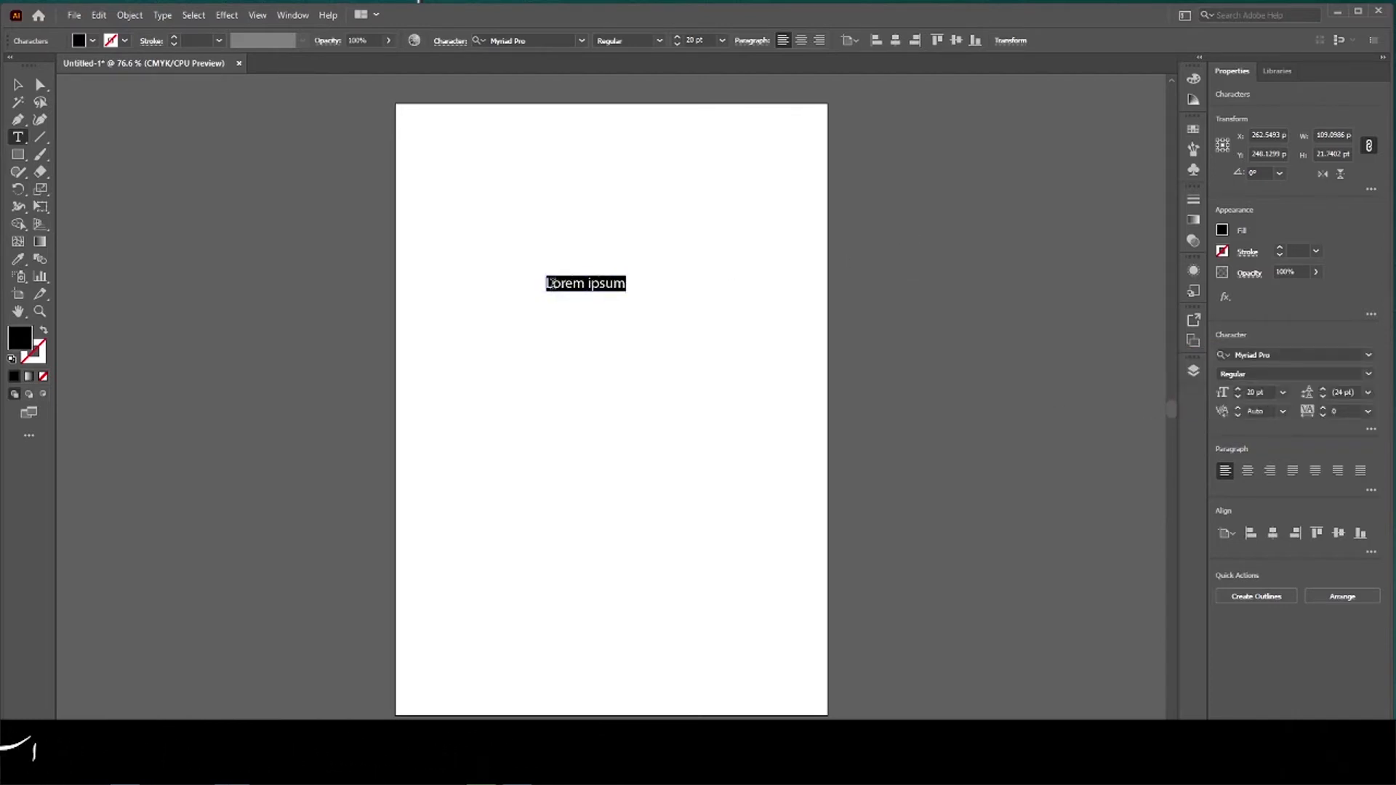
pyautogui.write('قیںکل')
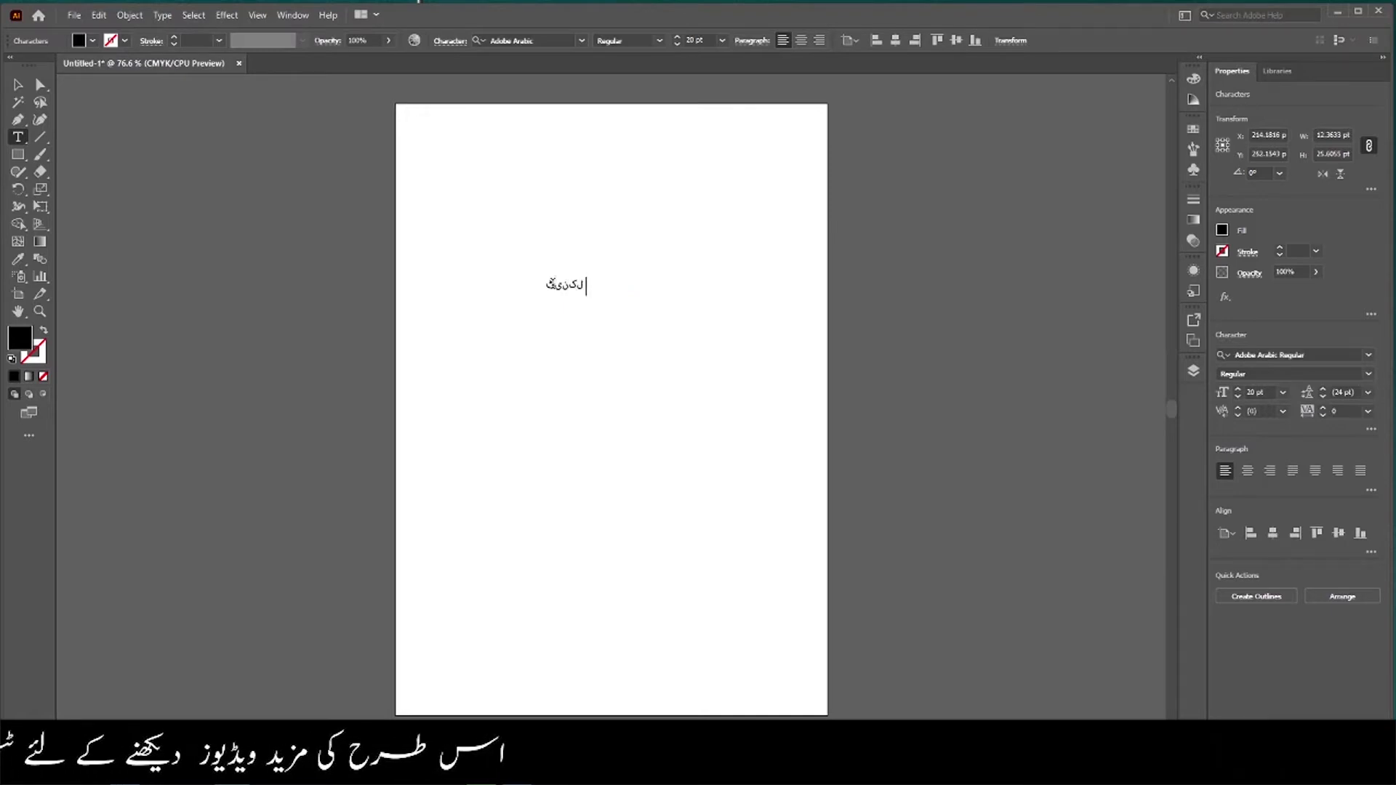
pyautogui.write('کیںکل فکچلس:ککچ')
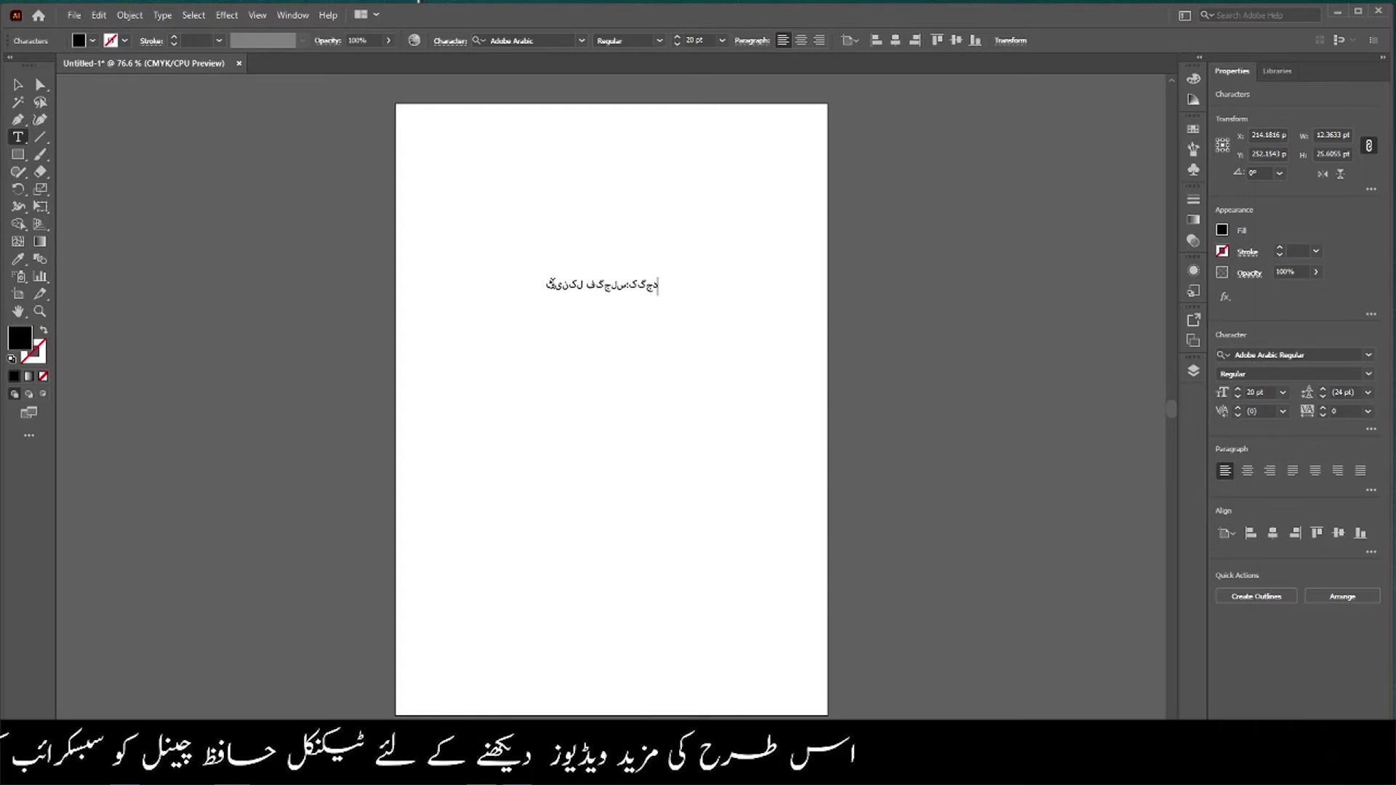
pyautogui.press('Escape')
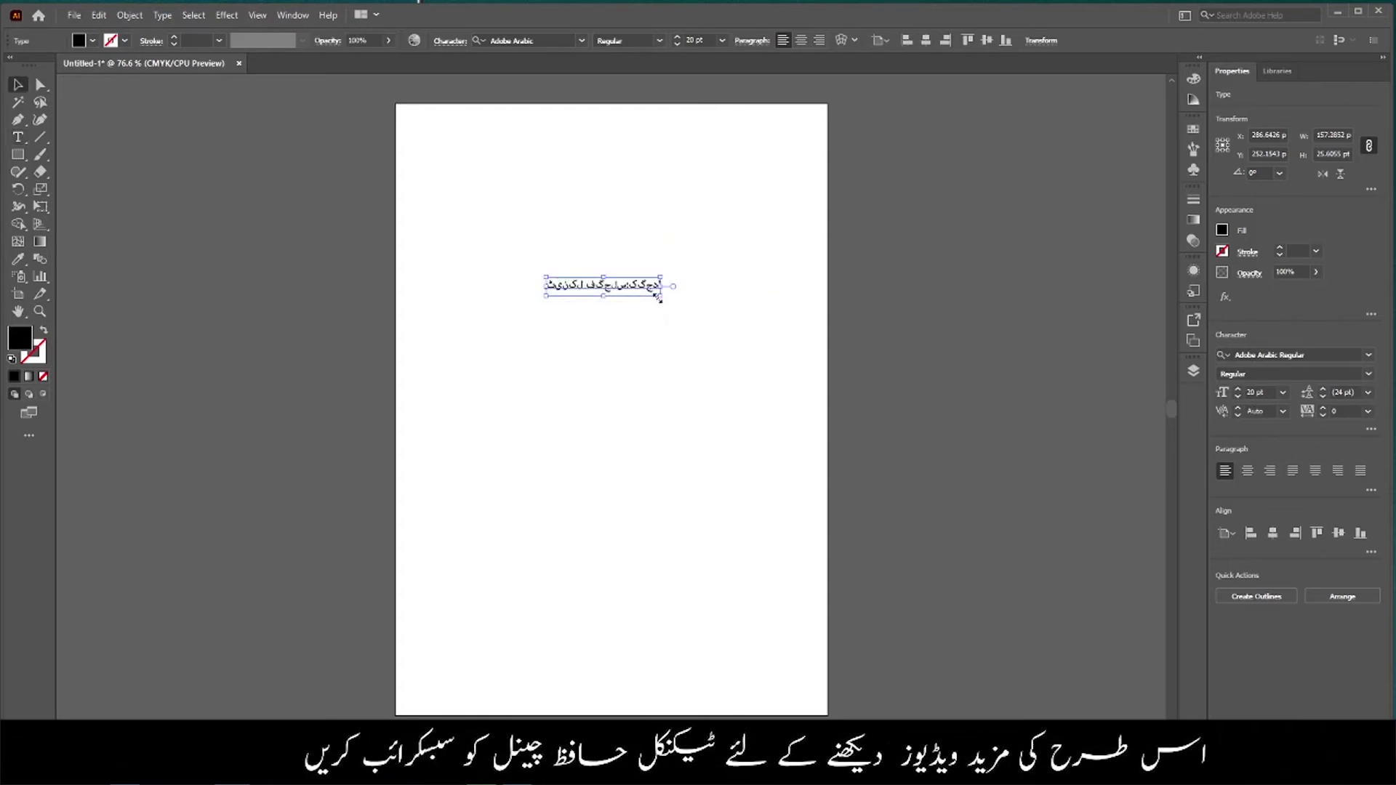
# Enlarge the Urdu sample text to about 467 pt wide, and delete all text from the artboard.
pyautogui.moveTo(660, 297); pyautogui.dragTo(730, 321)
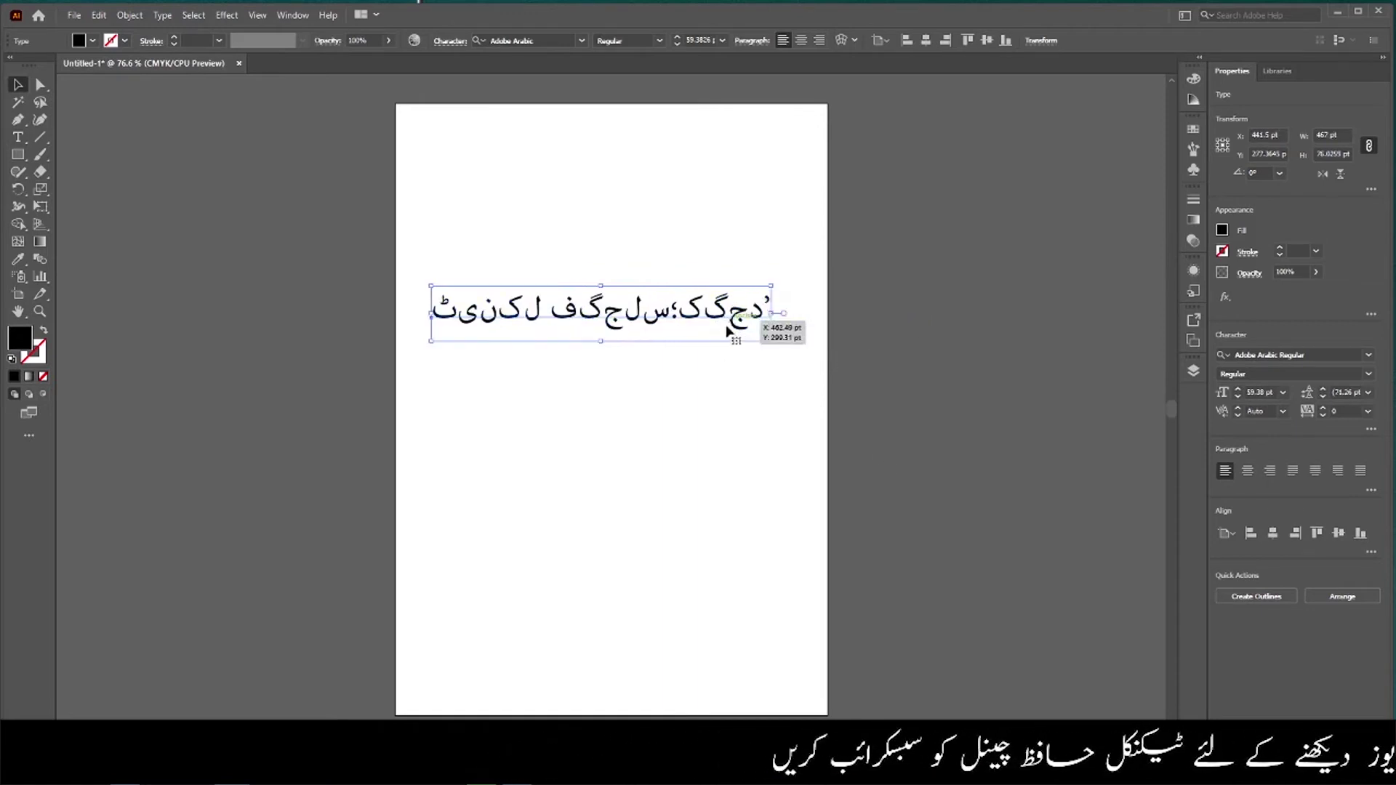
pyautogui.click(637, 484)
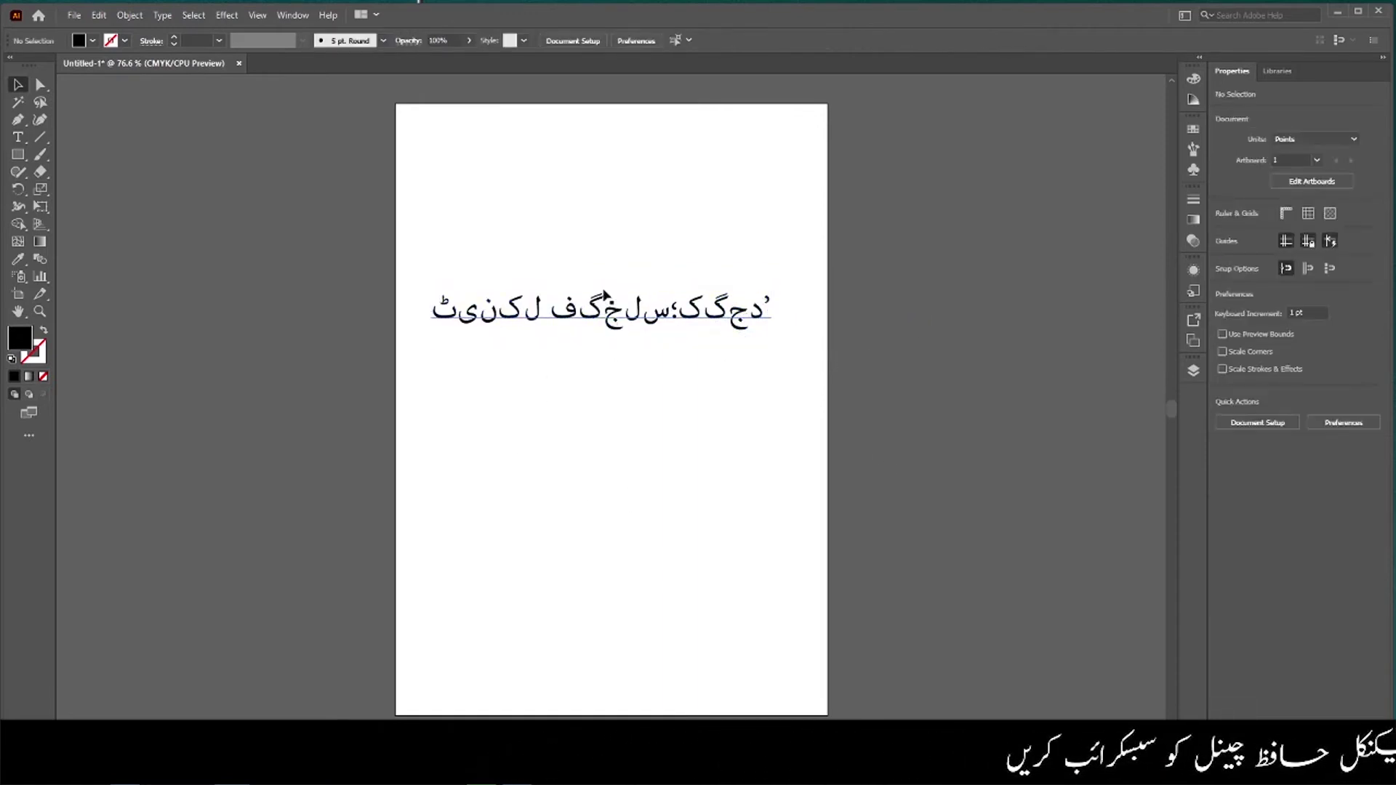
pyautogui.moveTo(421, 233); pyautogui.dragTo(800, 489)
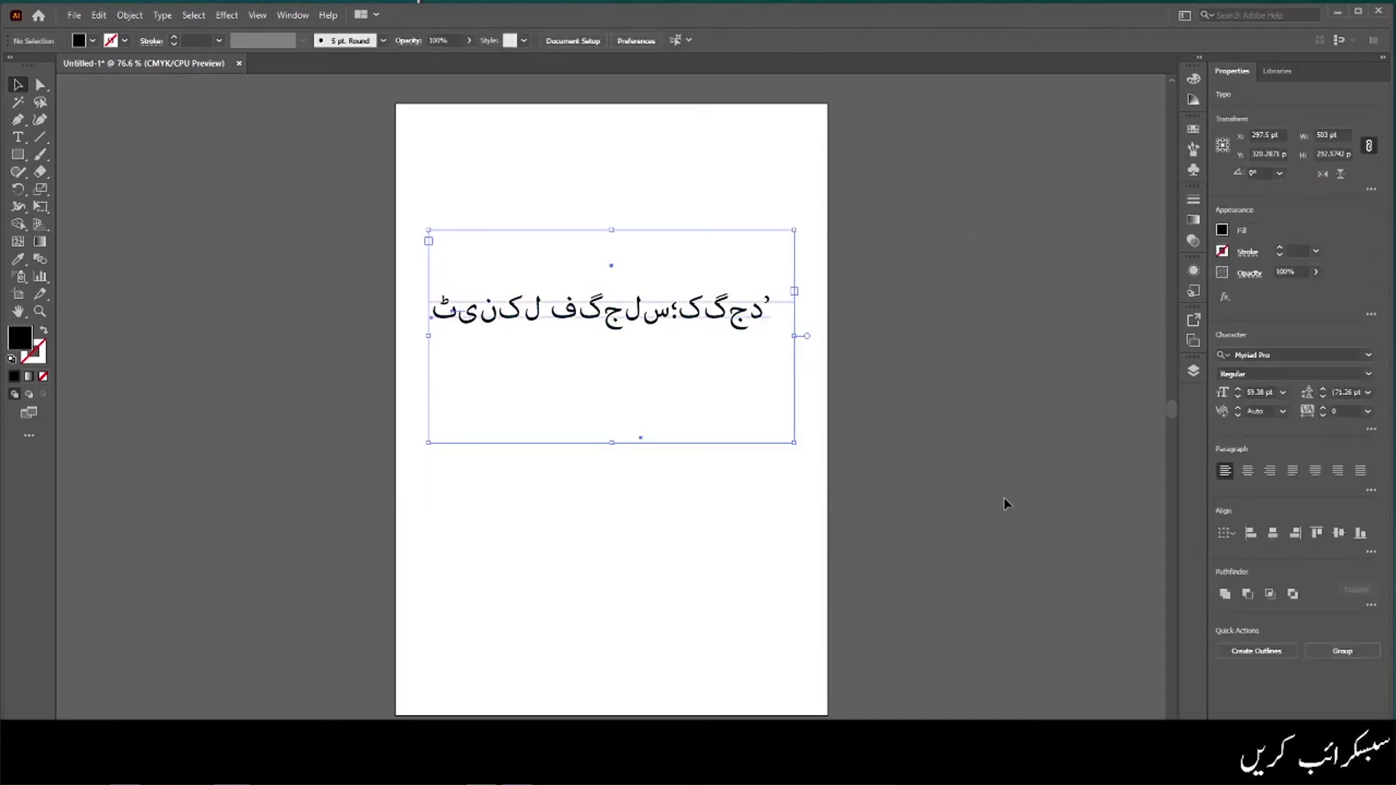
pyautogui.press('Delete')
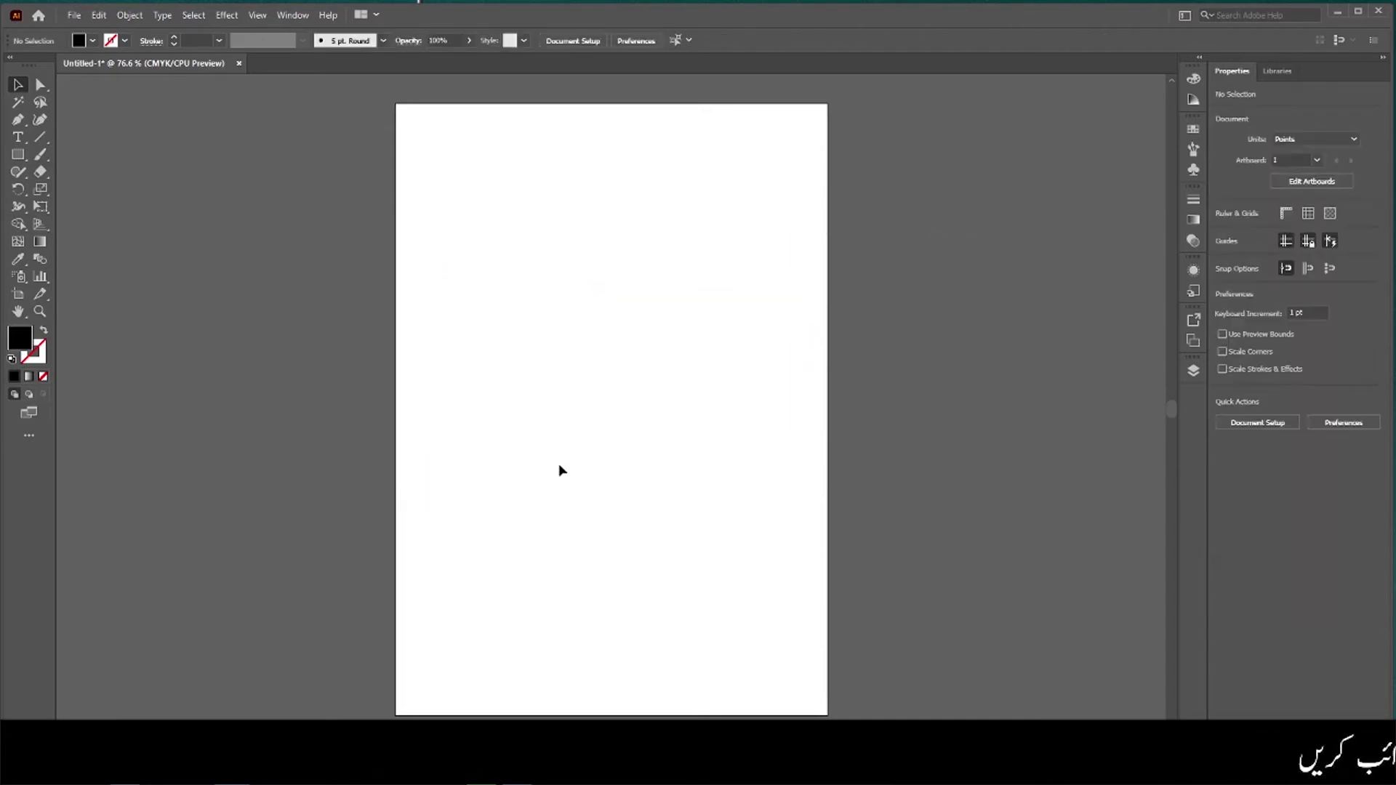
# In the Type preferences, enable Show Indic Options in place of Show East Asian Options and apply the change.
pyautogui.click(100, 16)
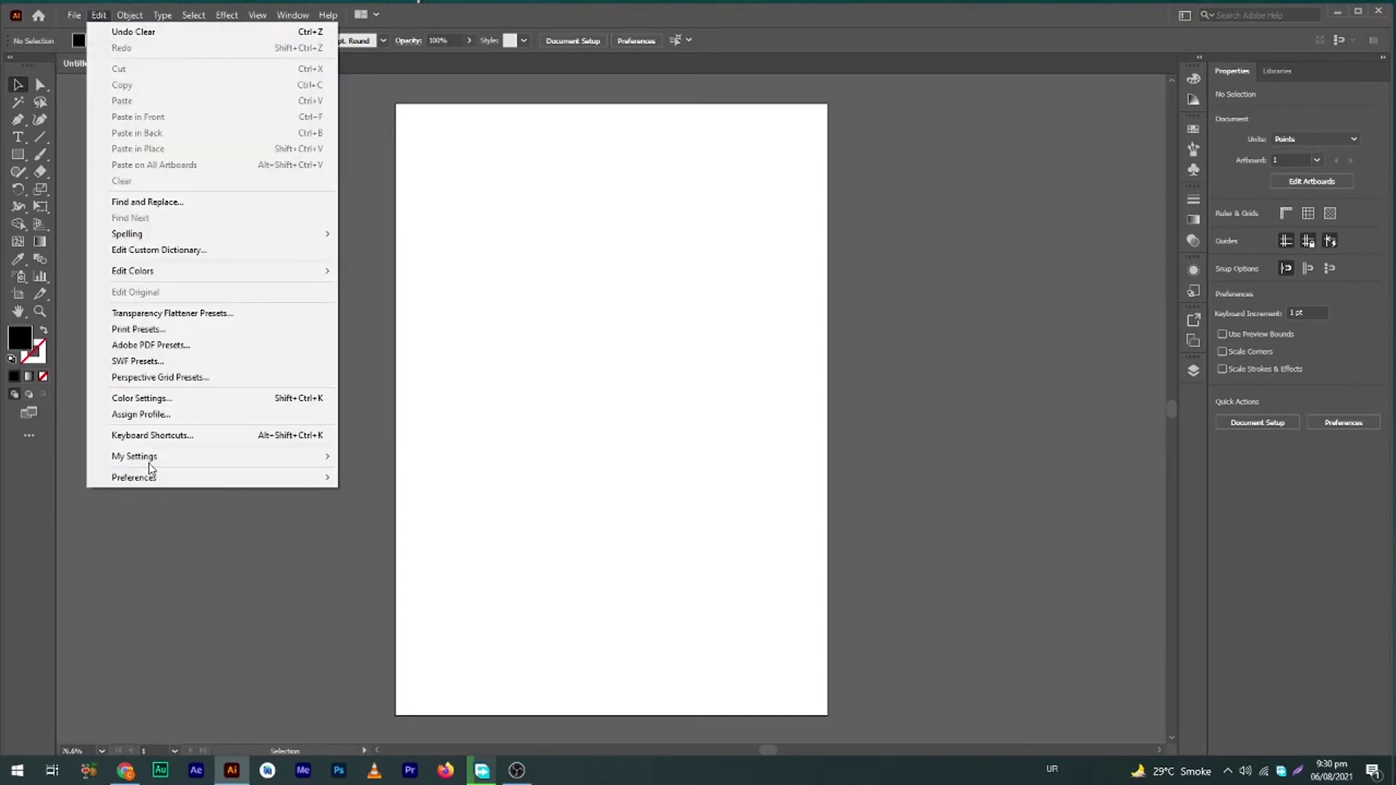
pyautogui.moveTo(211, 478)
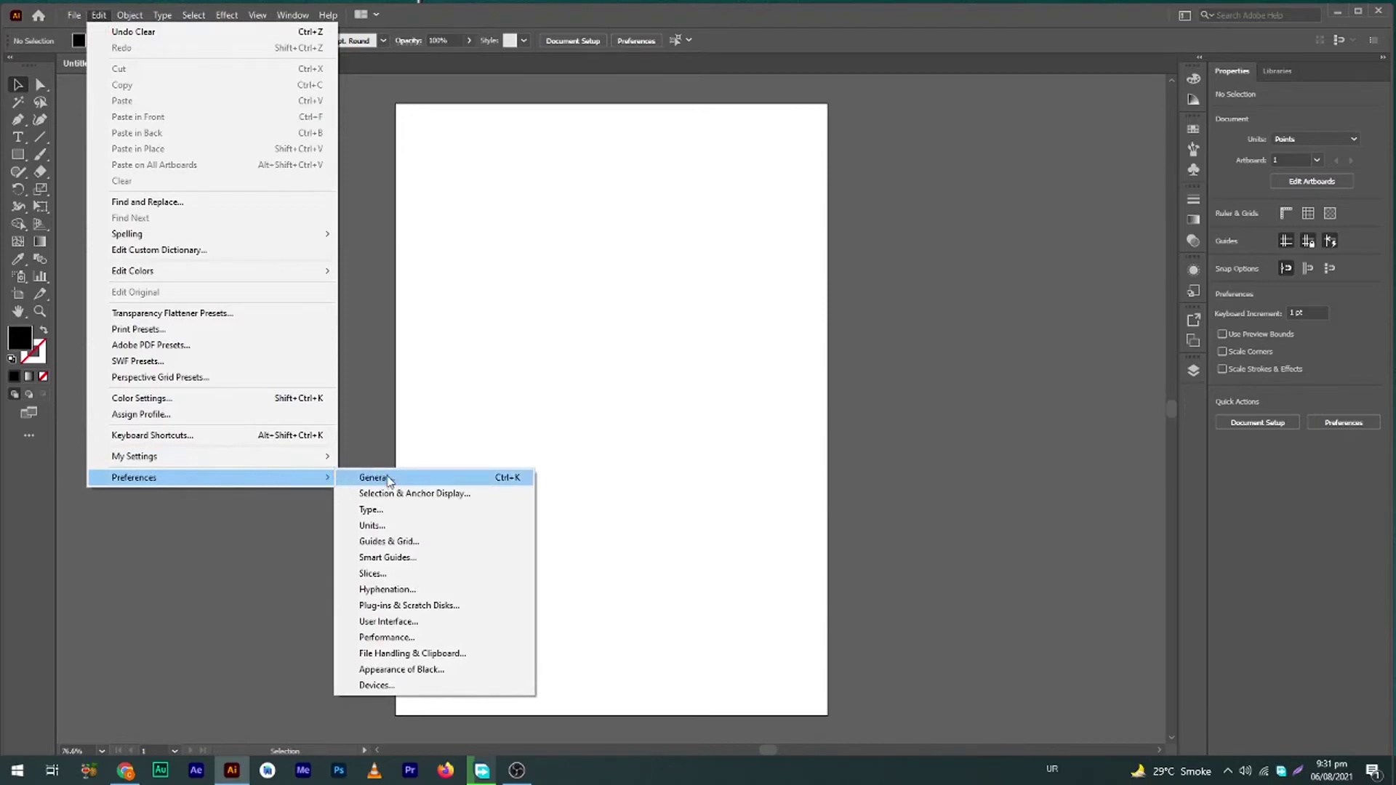
pyautogui.click(504, 340)
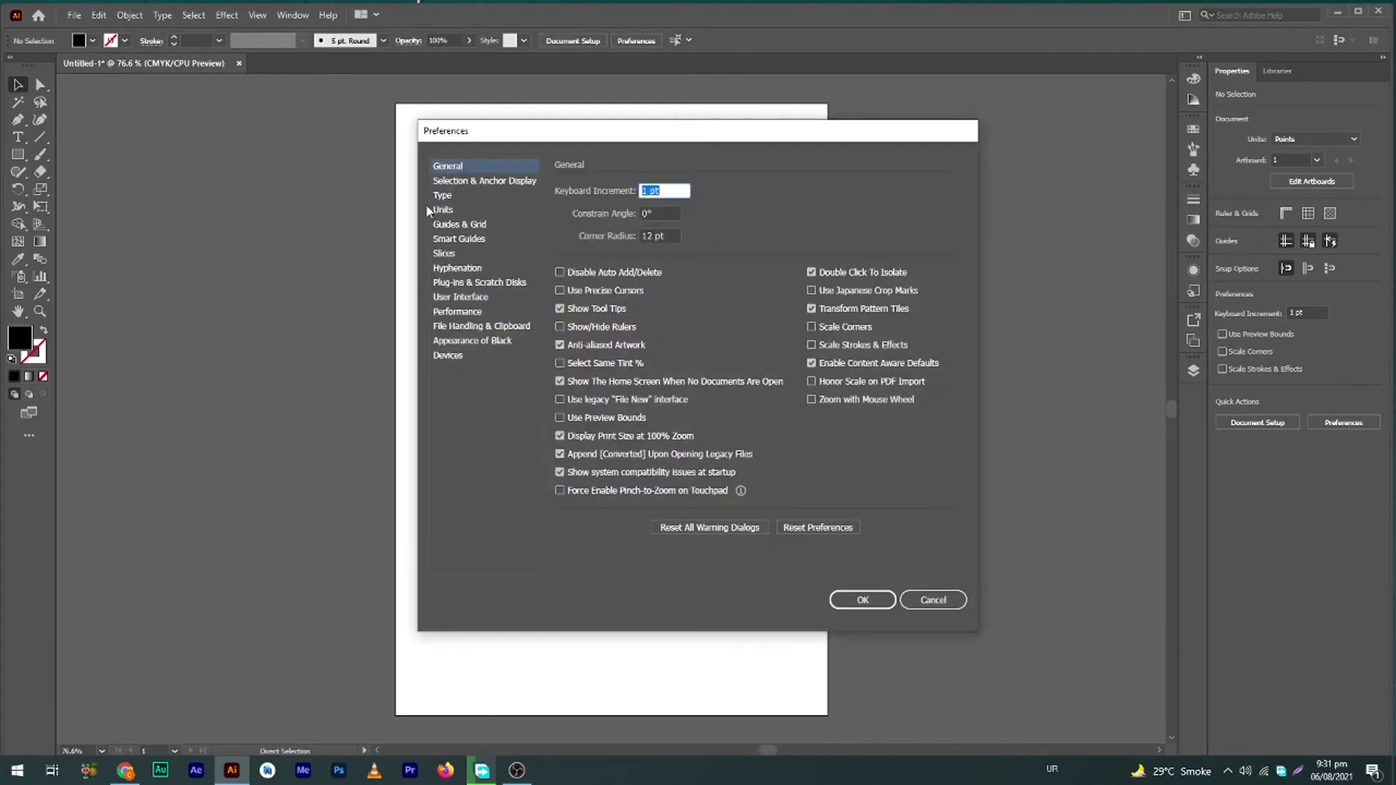
pyautogui.moveTo(661, 135); pyautogui.dragTo(693, 120)
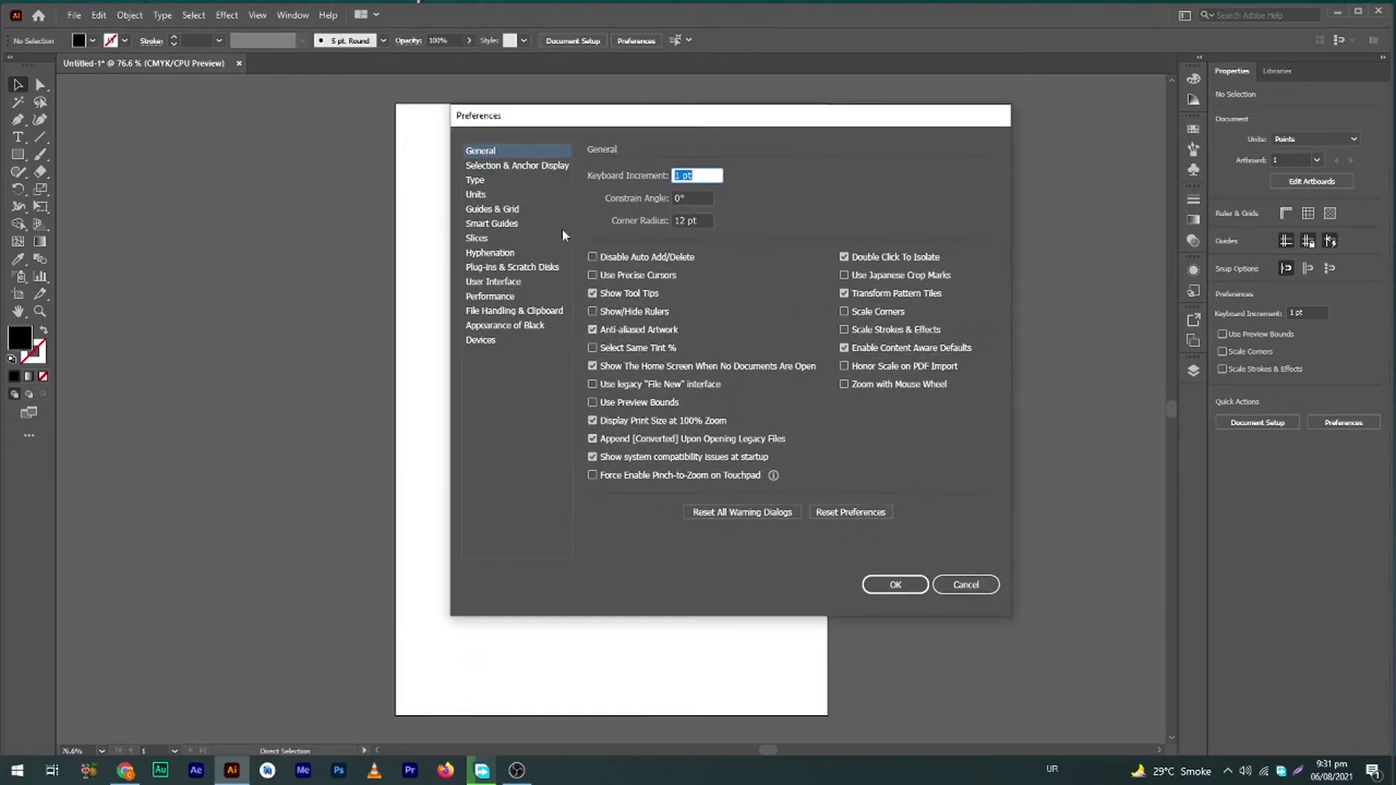
pyautogui.click(479, 182)
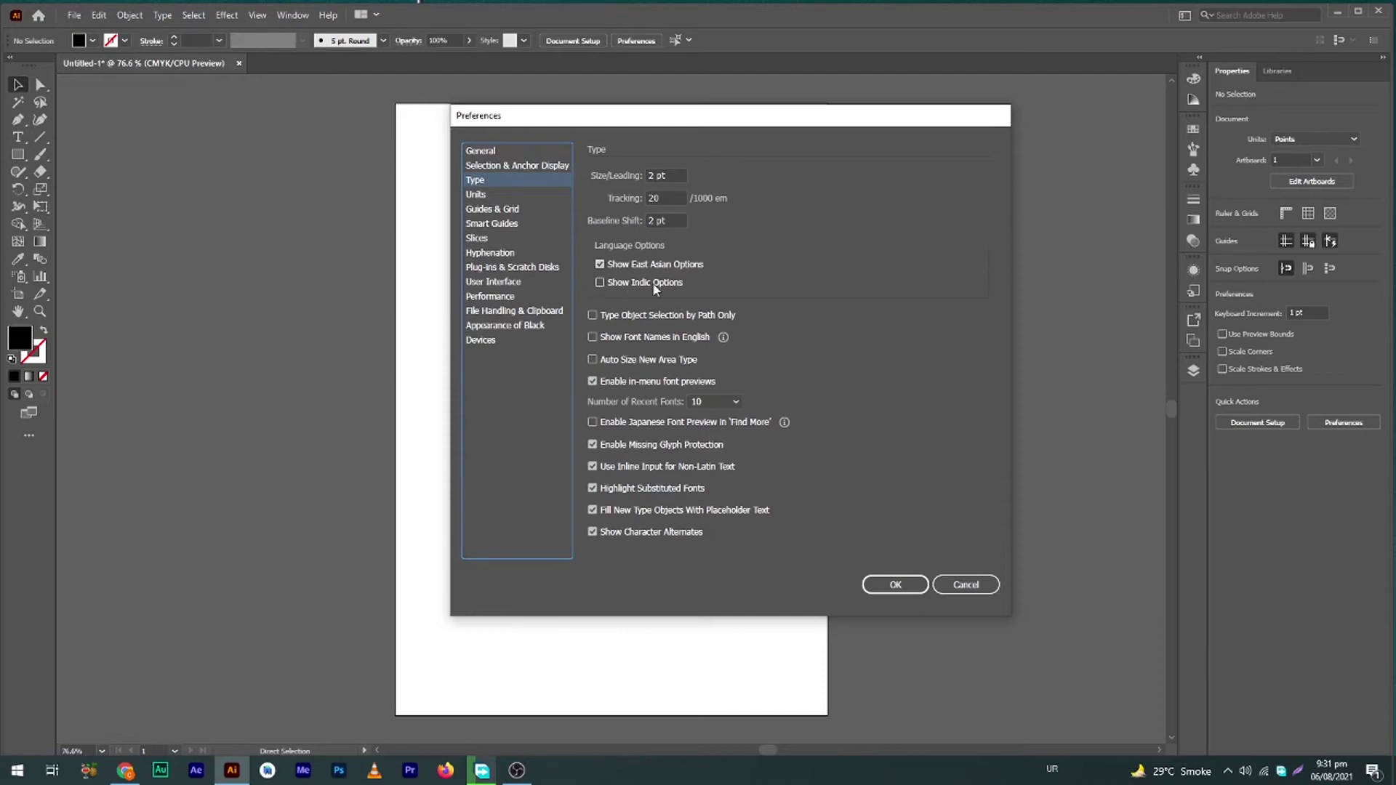
pyautogui.click(606, 283)
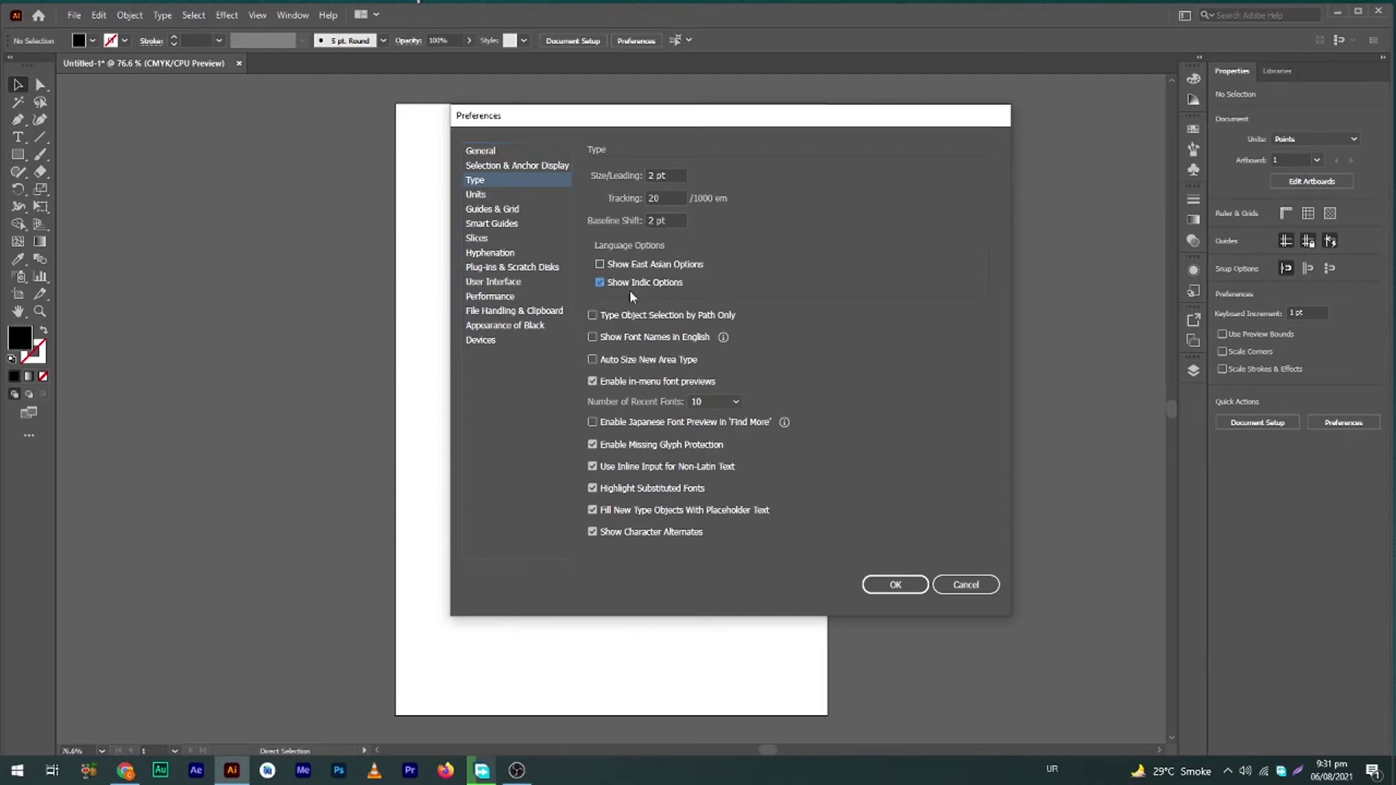
pyautogui.click(884, 586)
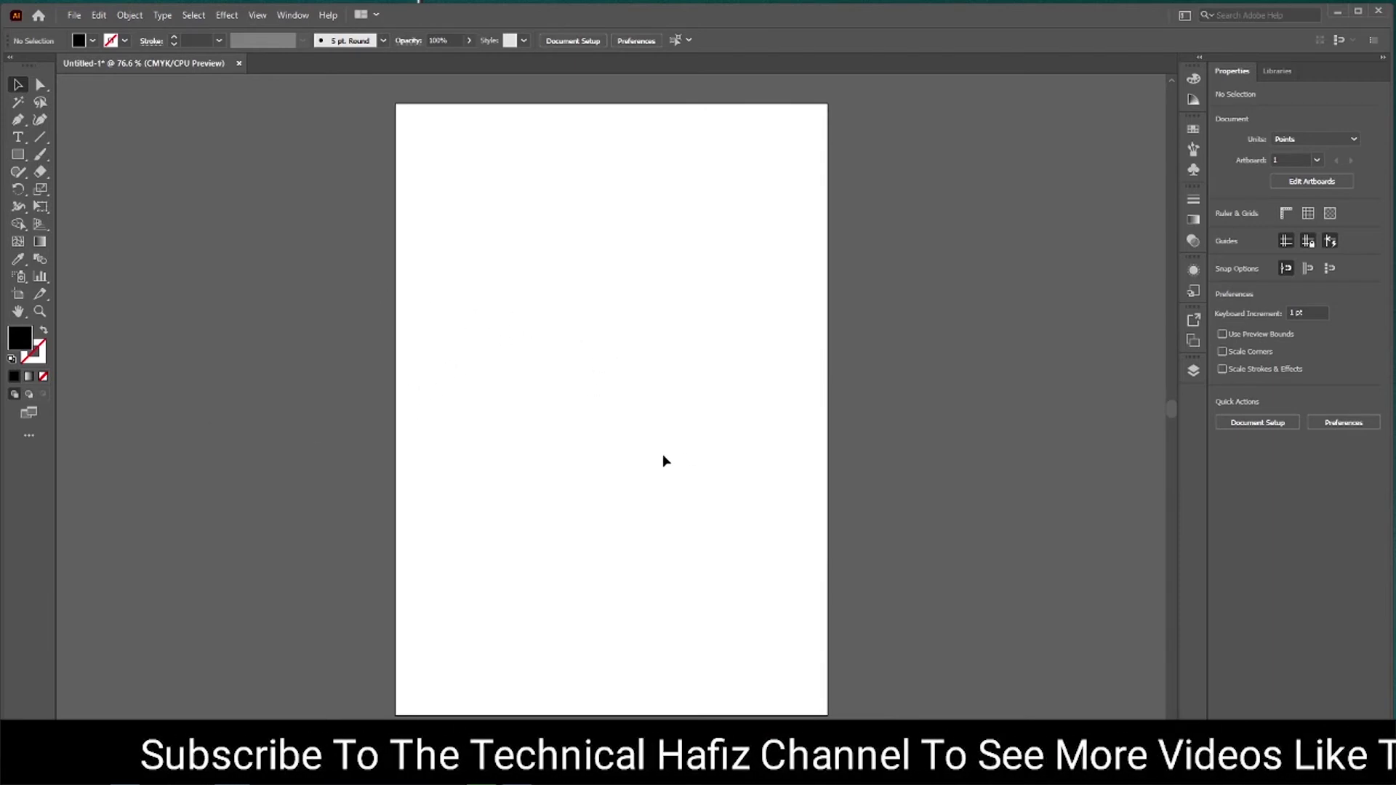
# Set the paragraph composer to Middle Eastern & South Asian Single-line Composer and move the floating paragraph settings off the artboard.
pyautogui.hotkey('ctrl', 't')
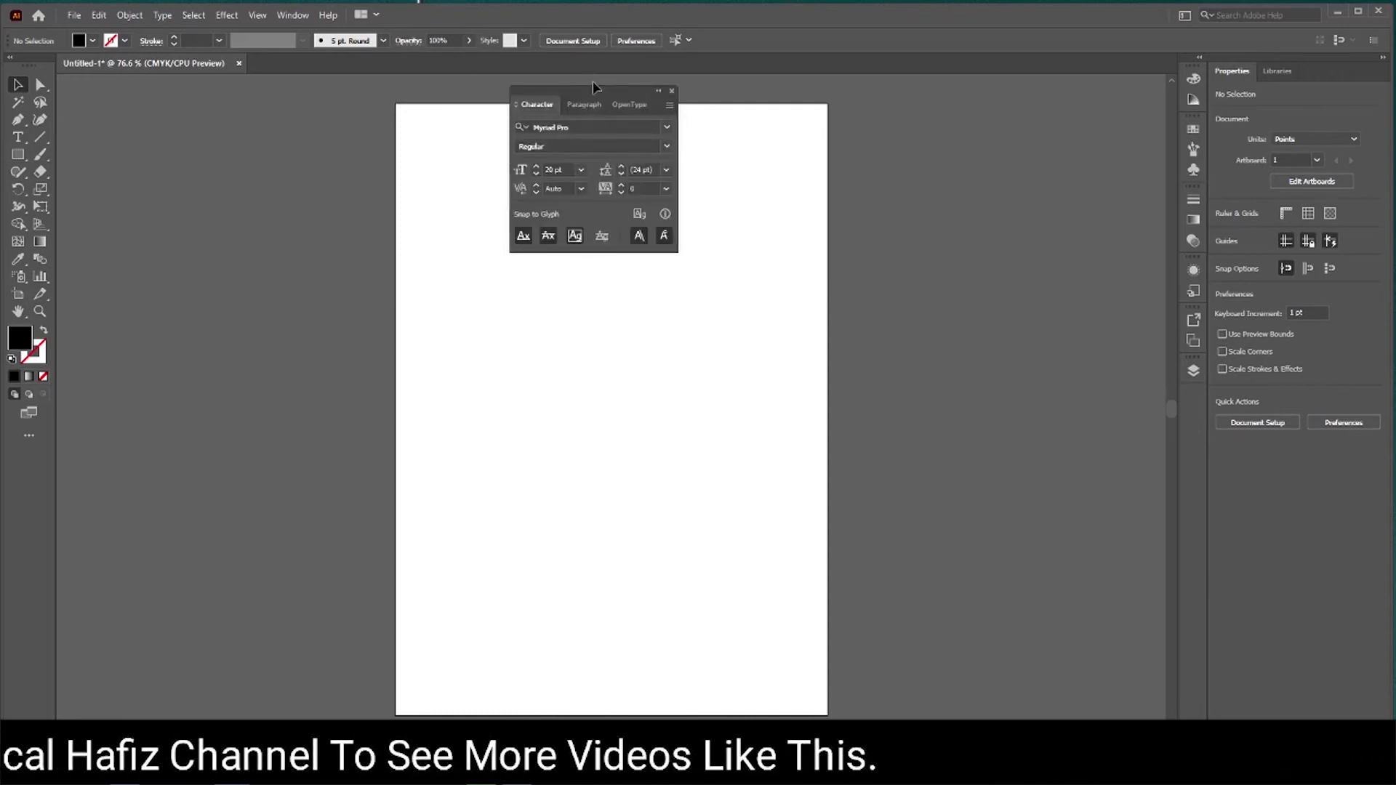
pyautogui.moveTo(595, 90); pyautogui.dragTo(662, 209)
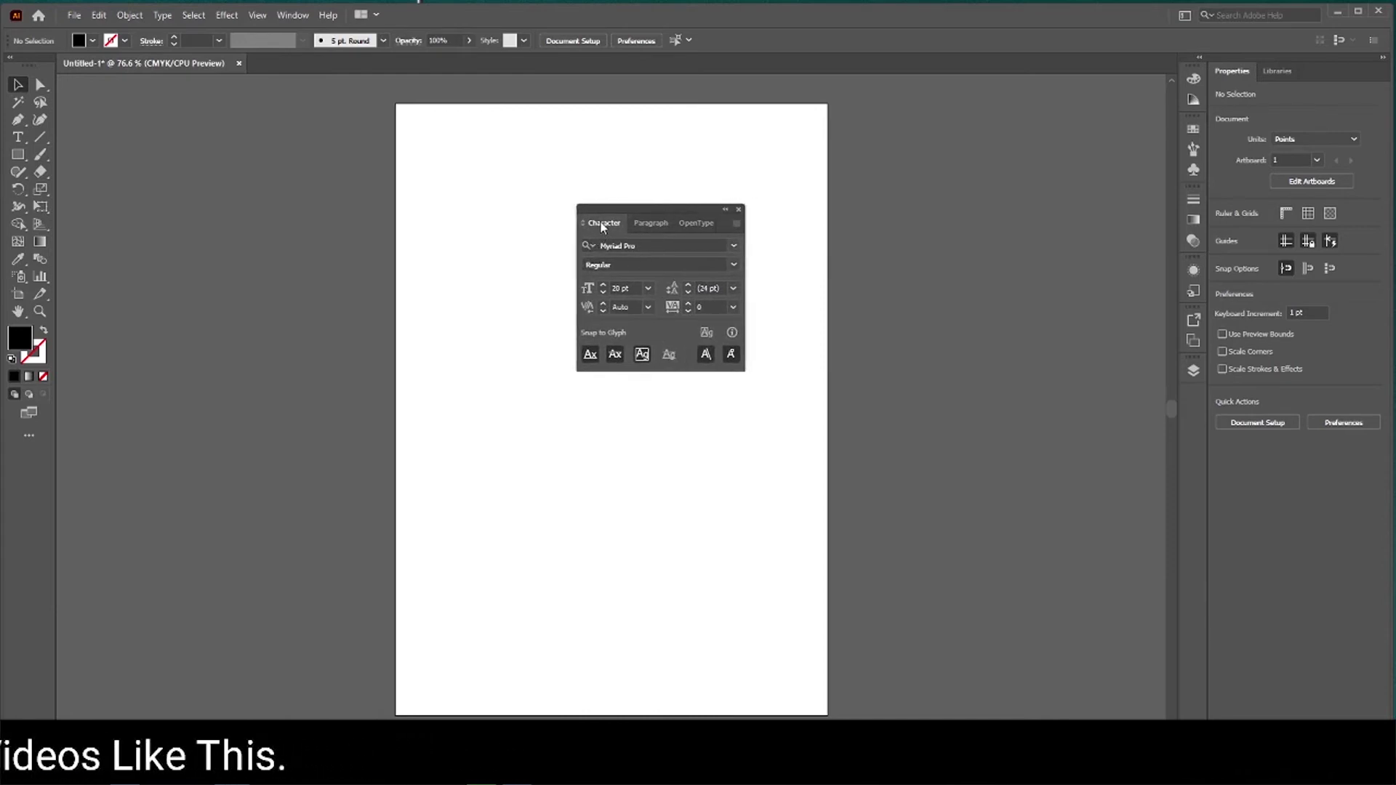
pyautogui.click(653, 225)
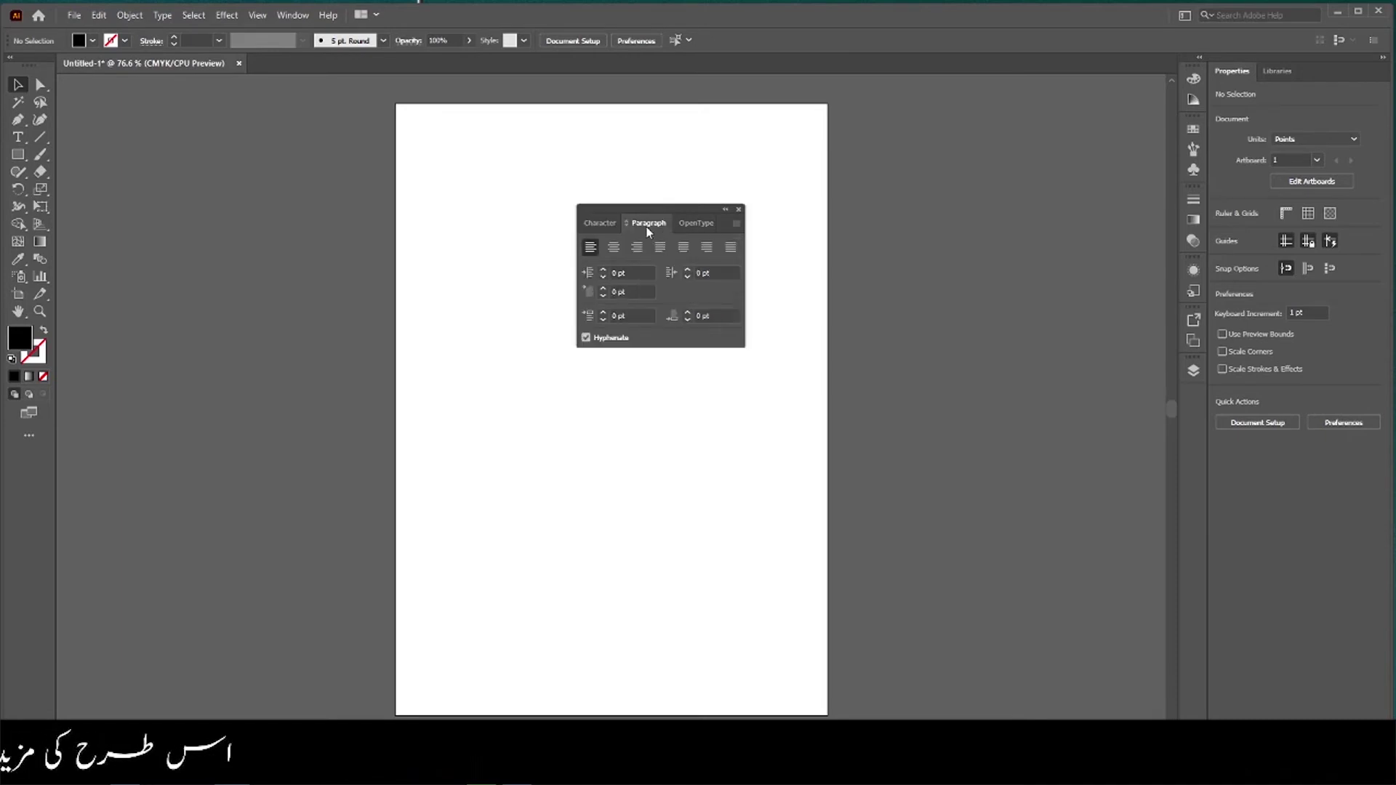
pyautogui.click(737, 224)
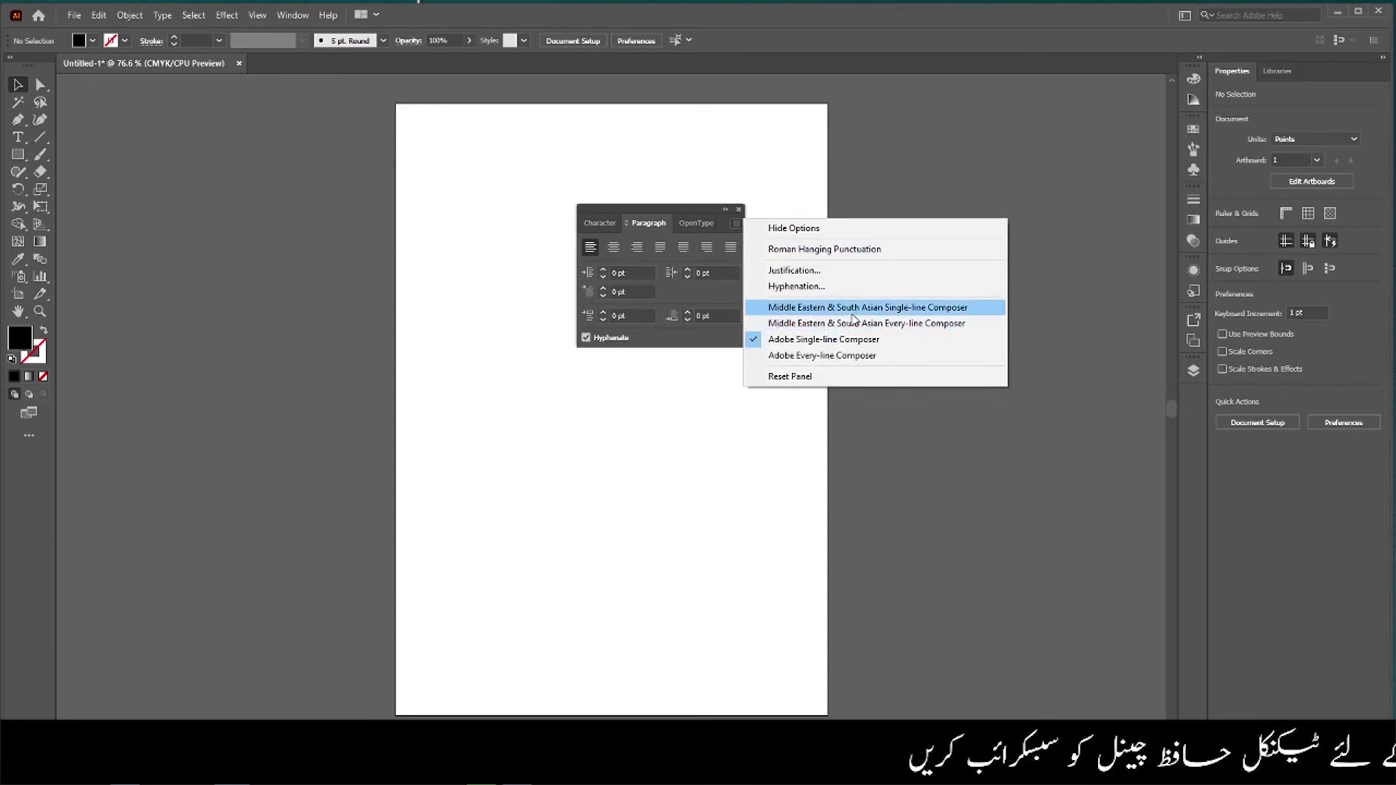
pyautogui.click(821, 309)
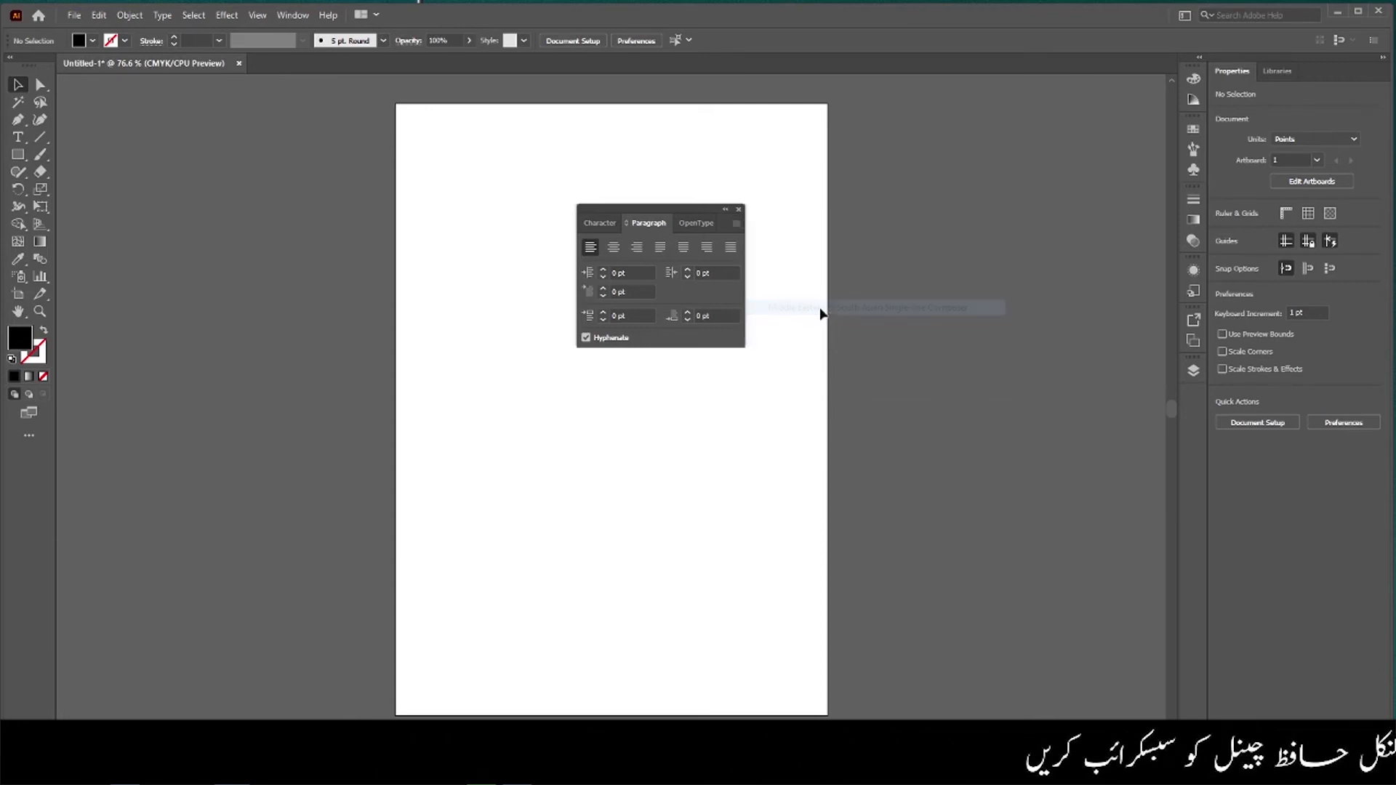
pyautogui.click(736, 223)
pyautogui.click(778, 309)
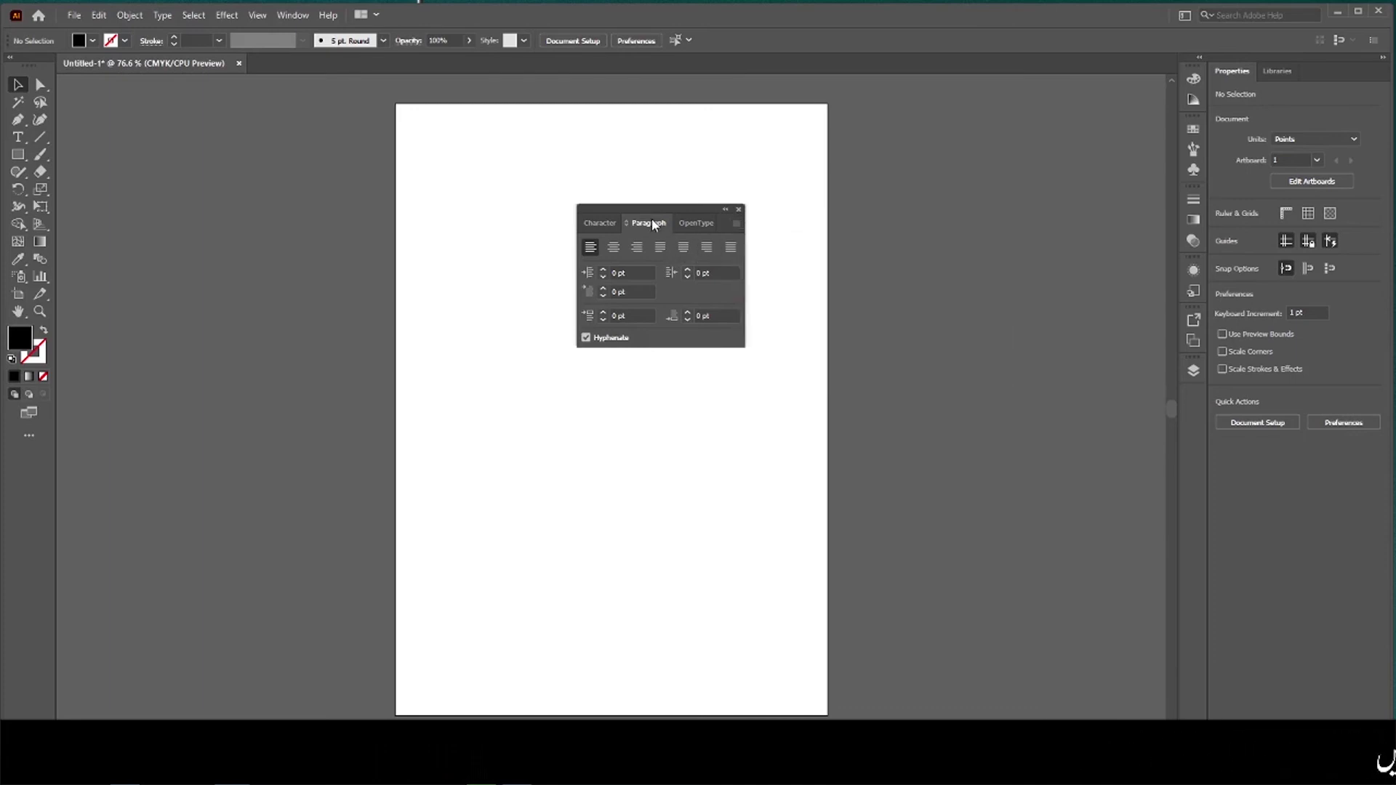
pyautogui.click(732, 224)
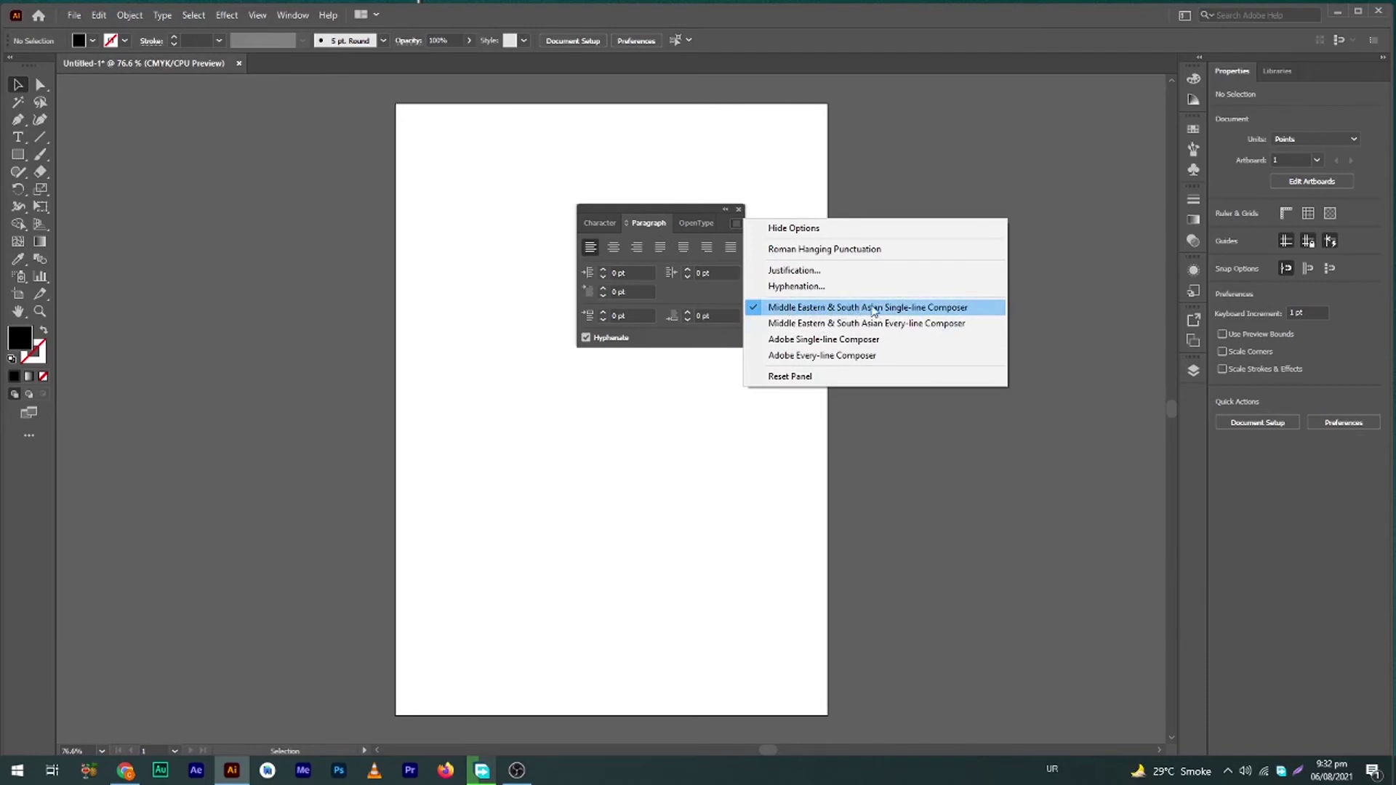
pyautogui.click(915, 313)
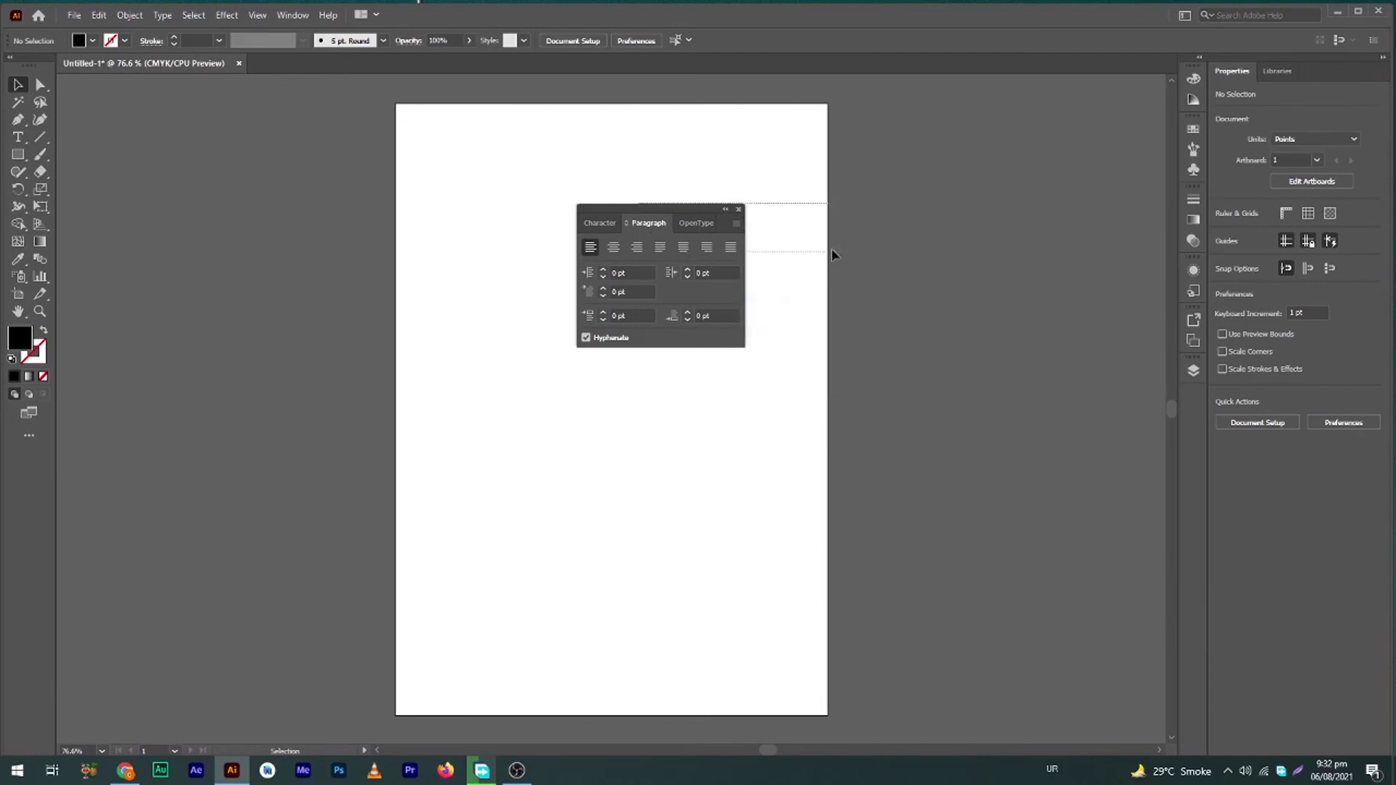
pyautogui.moveTo(631, 213); pyautogui.dragTo(991, 207)
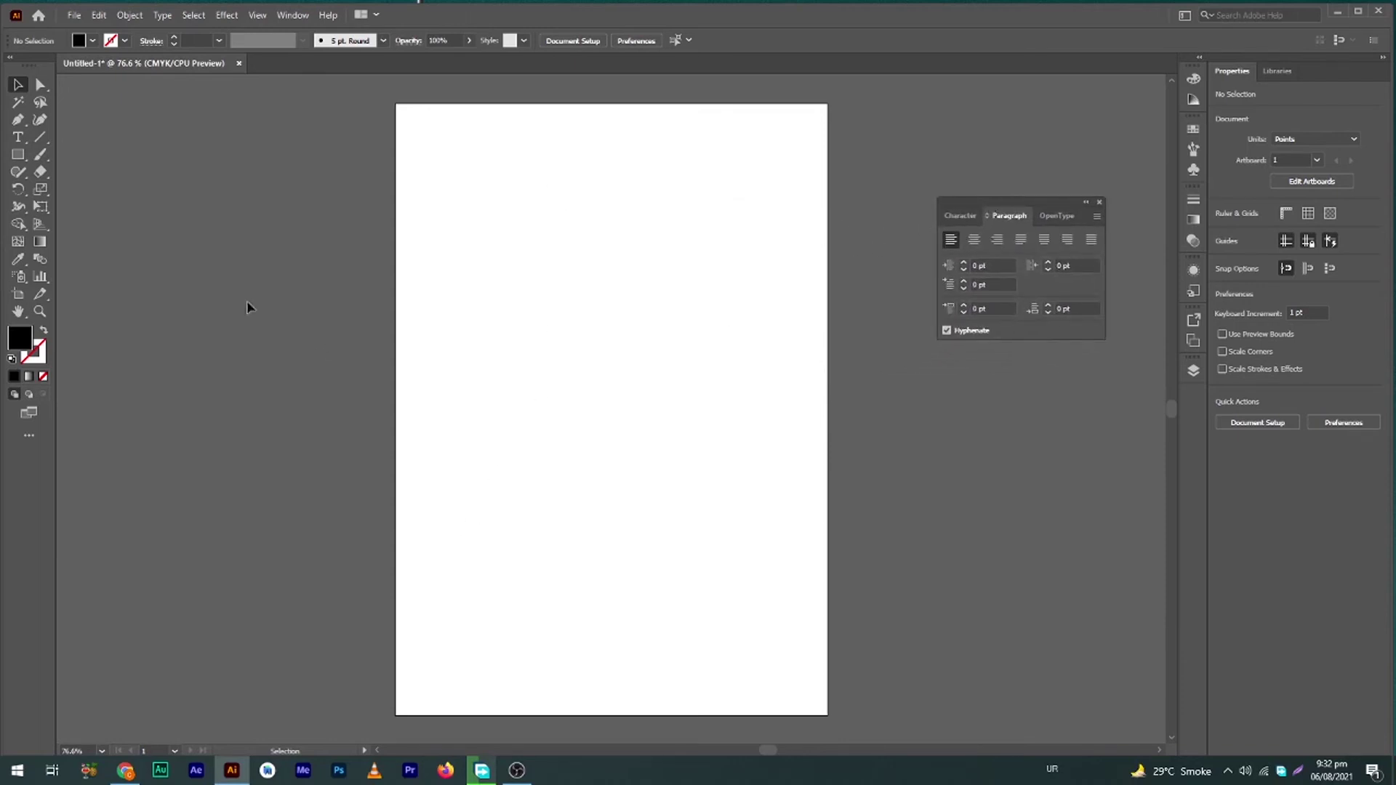
# Add the Urdu point text "ٹیکنیکل حافظ" in the upper half of the artboard.
pyautogui.click(18, 138)
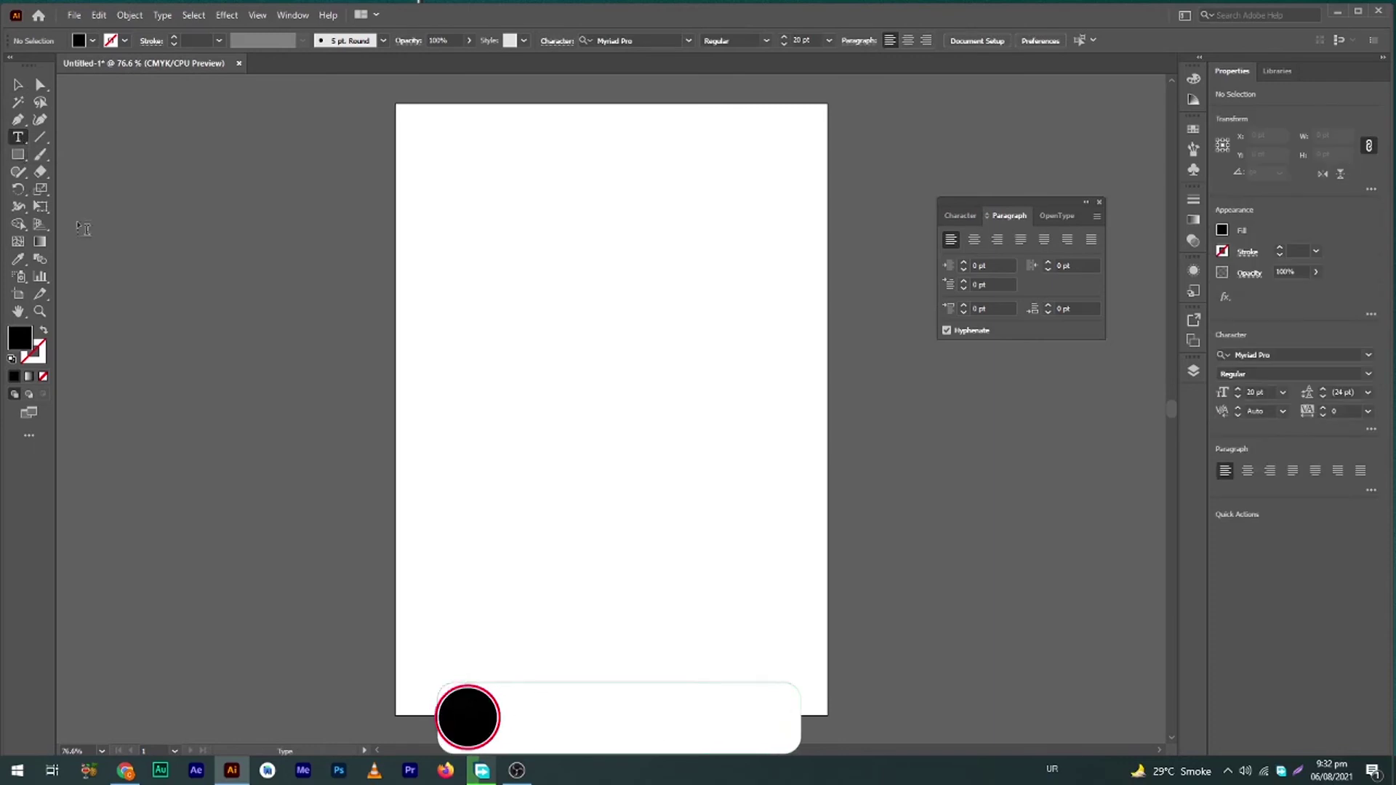
pyautogui.click(480, 266)
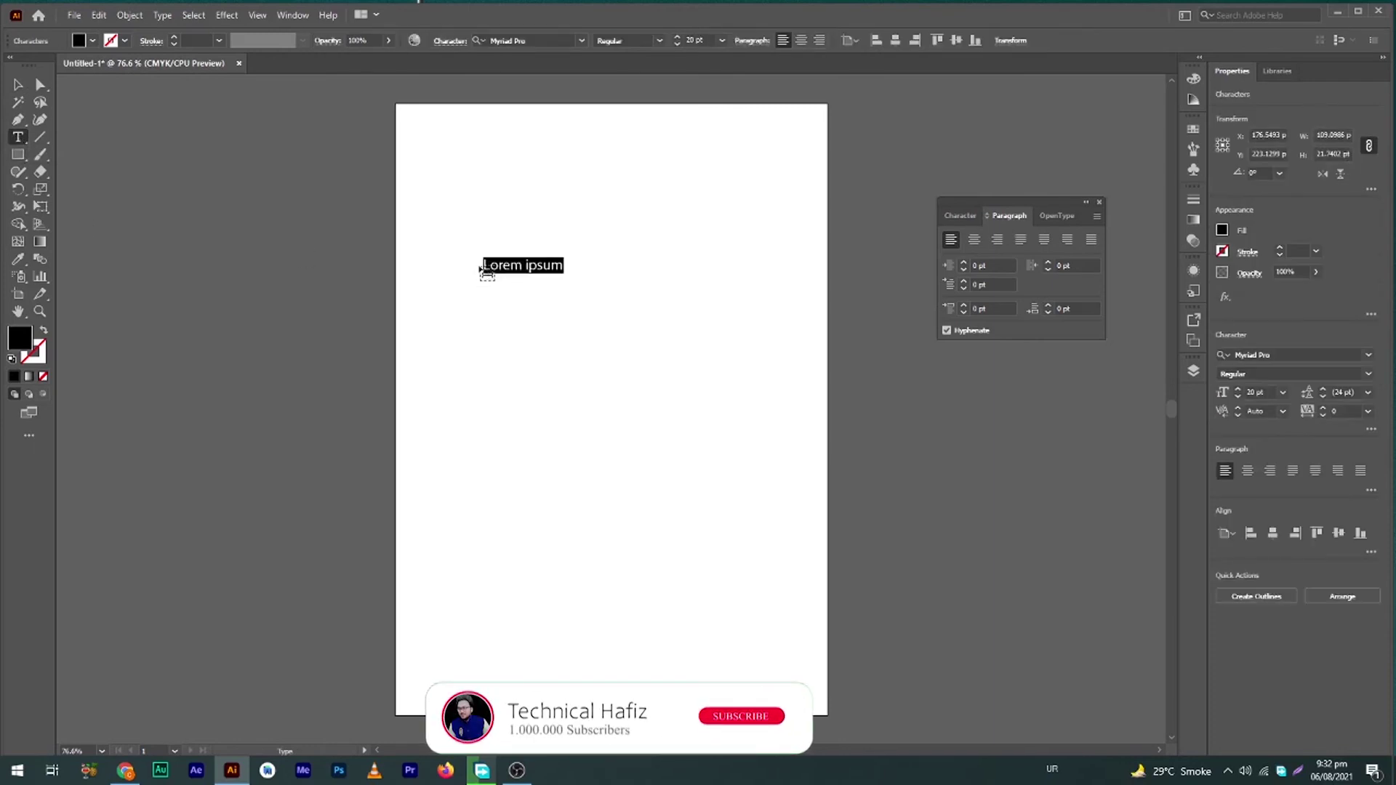
pyautogui.write('ئ')
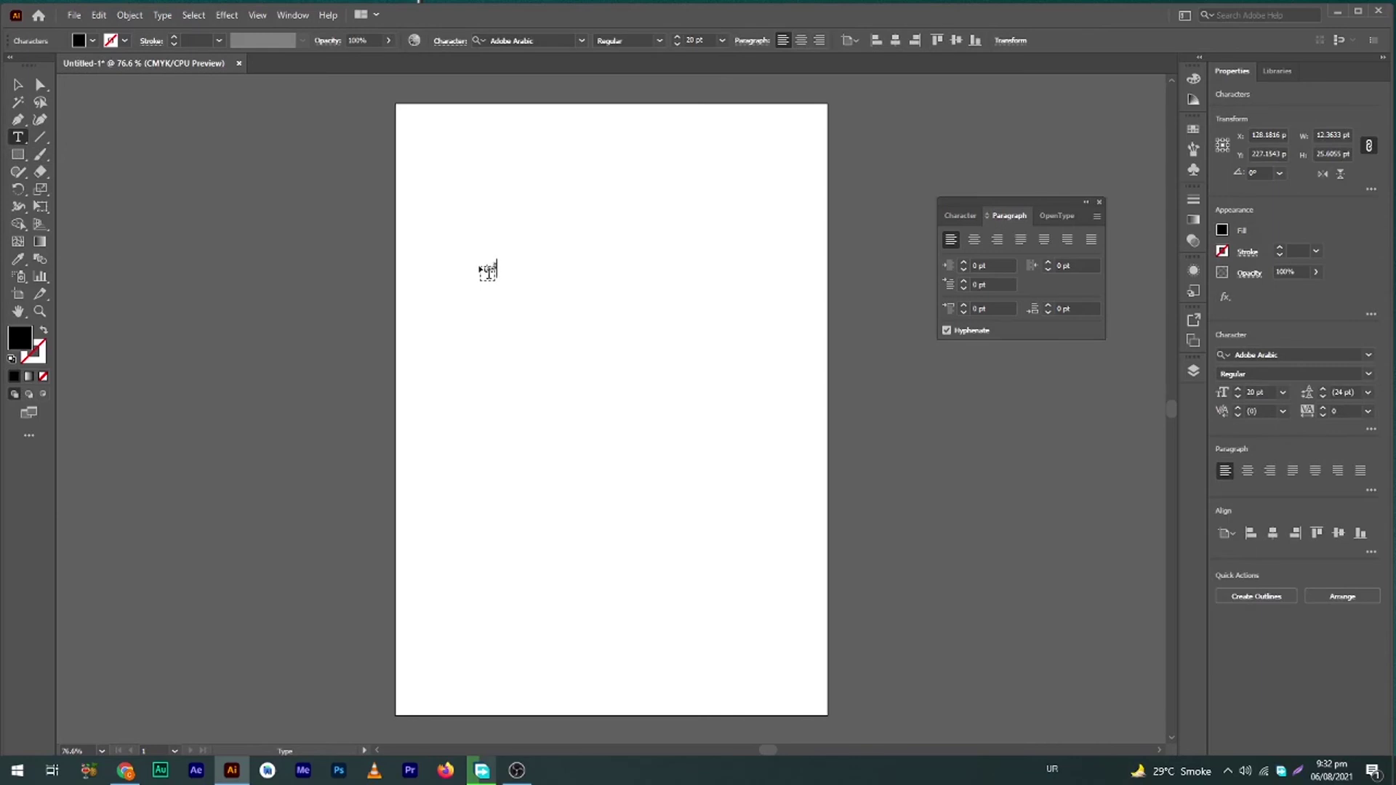
pyautogui.press('Escape')
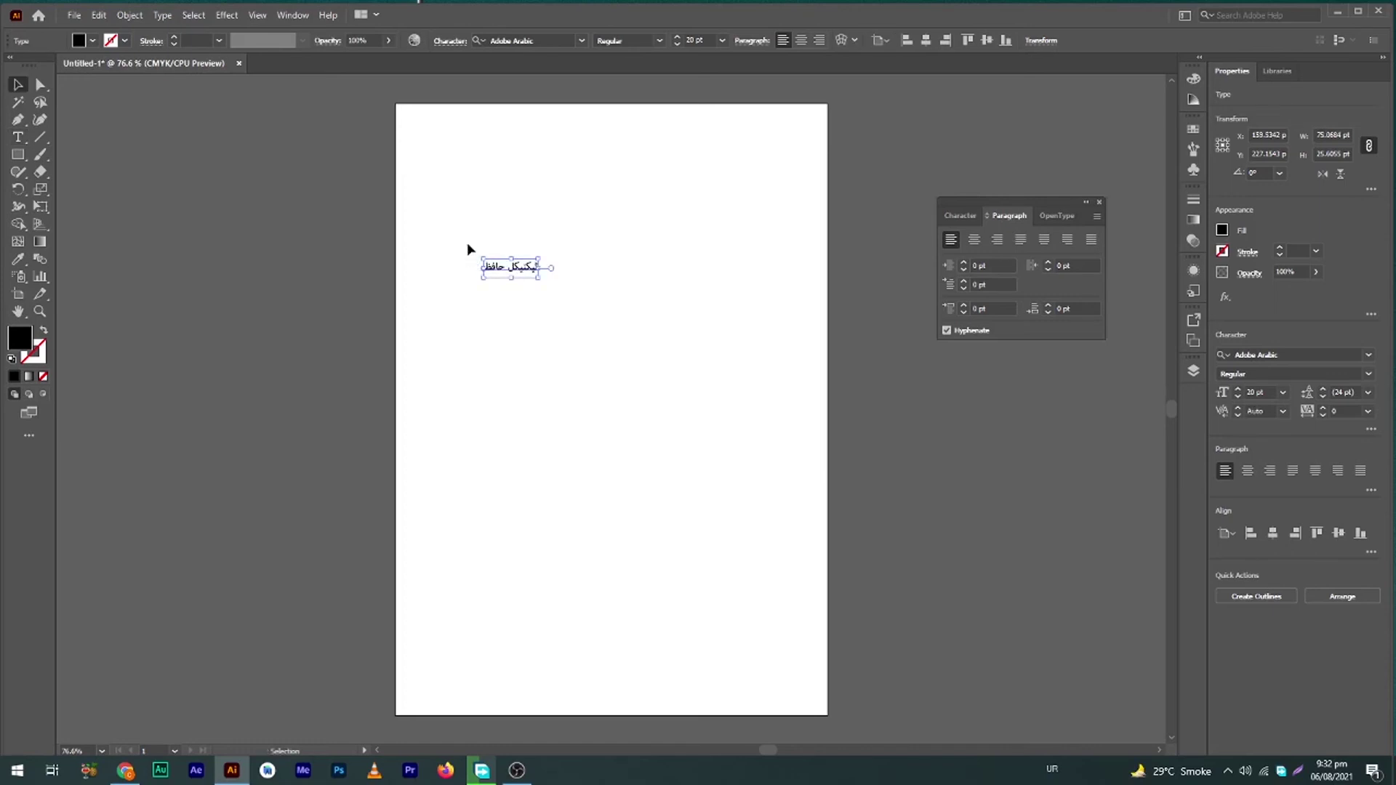
# Enlarge the Urdu text to about 532 pt wide and position it across the artboard, slightly above the middle.
pyautogui.moveTo(544, 282); pyautogui.dragTo(810, 390)
pyautogui.moveTo(833, 341); pyautogui.dragTo(756, 341)
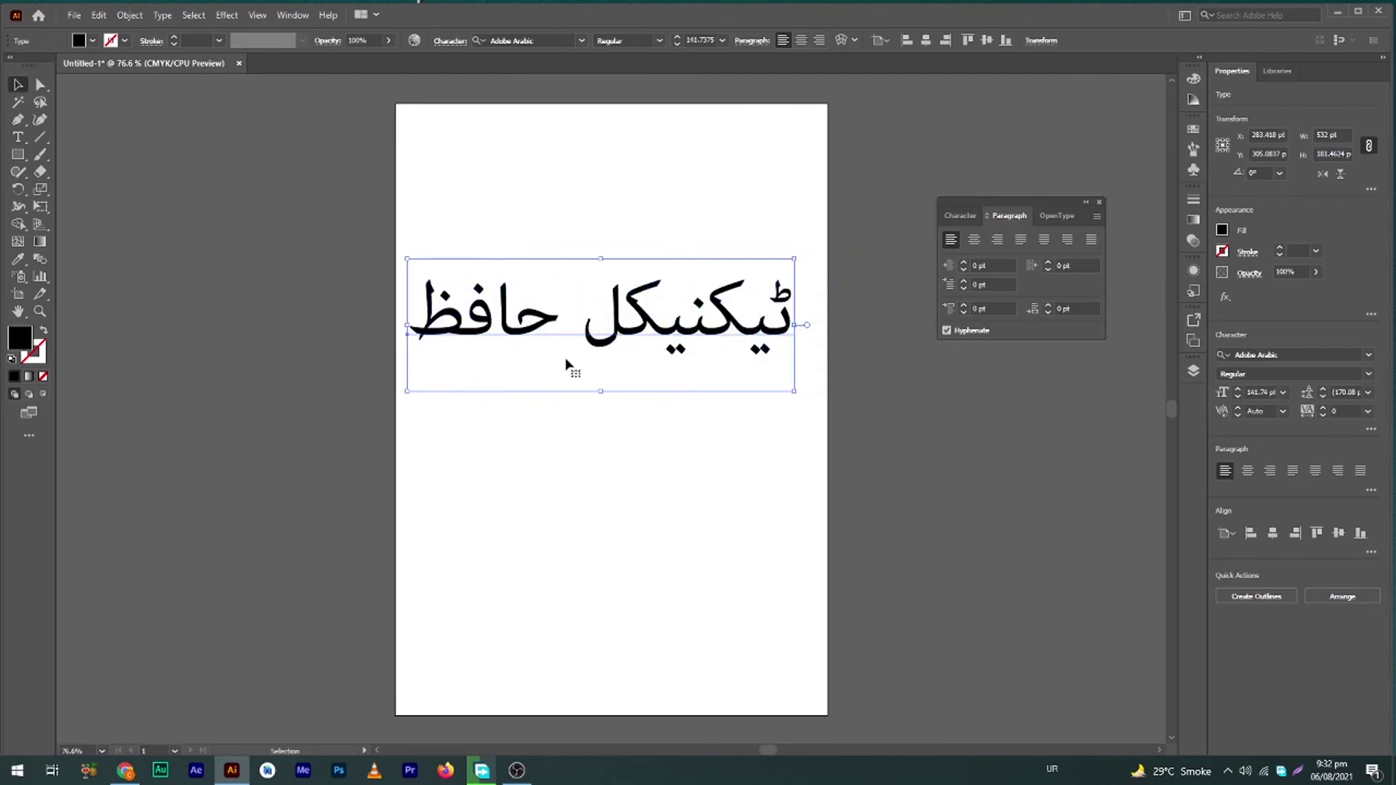
pyautogui.click(589, 434)
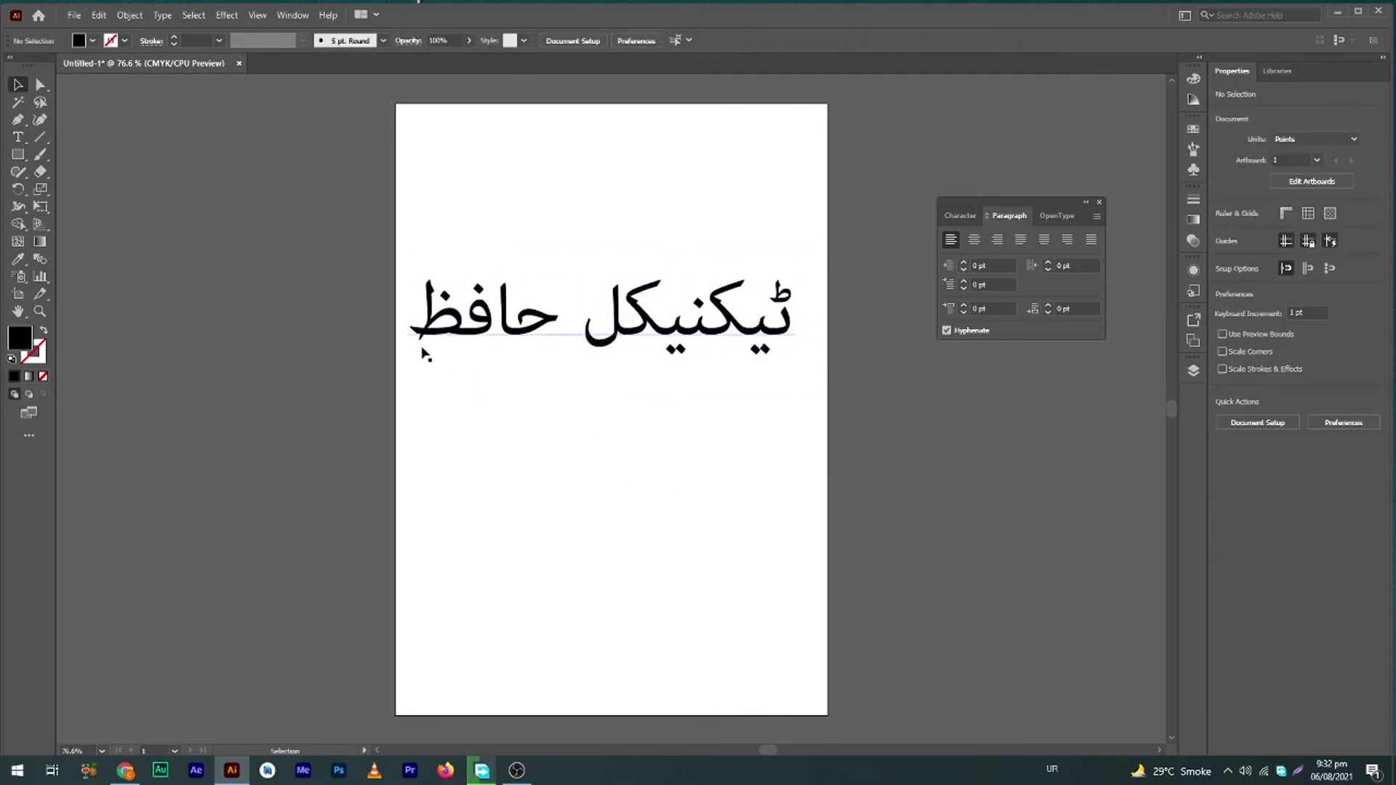
pyautogui.moveTo(281, 165); pyautogui.dragTo(1046, 532)
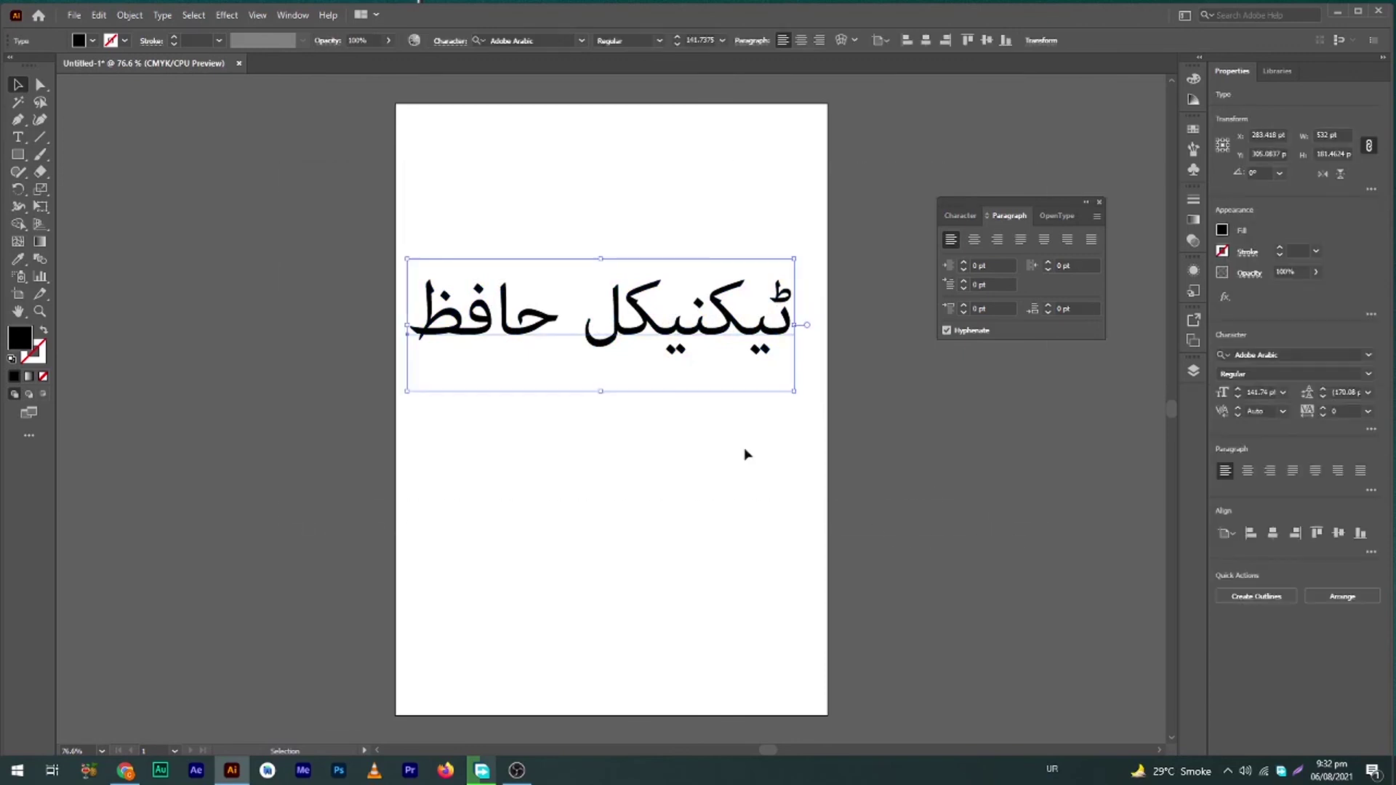
pyautogui.moveTo(803, 320); pyautogui.dragTo(784, 358)
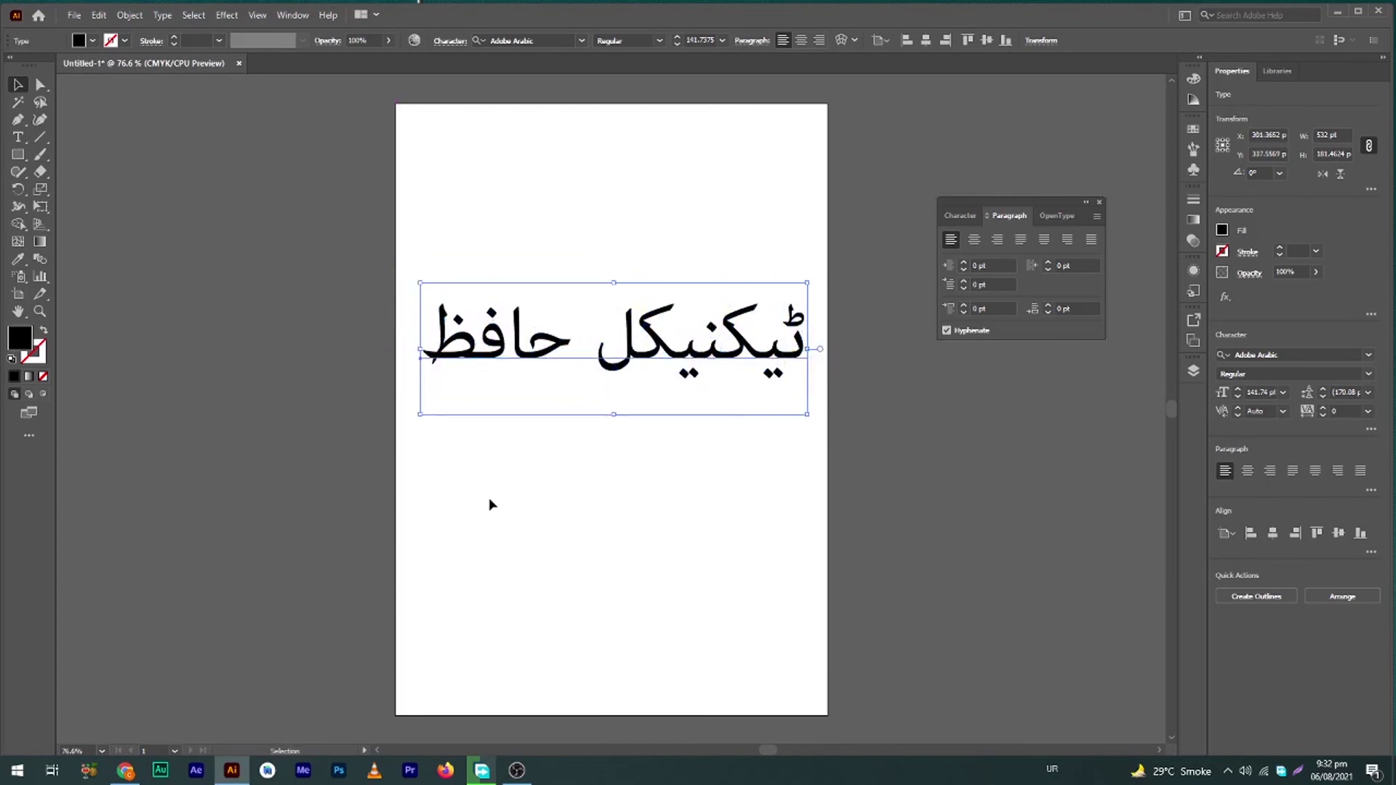
# Shift the enlarged Urdu text about 55 pt to the left and delete it from the artboard.
pyautogui.click(328, 177)
pyautogui.click(639, 399)
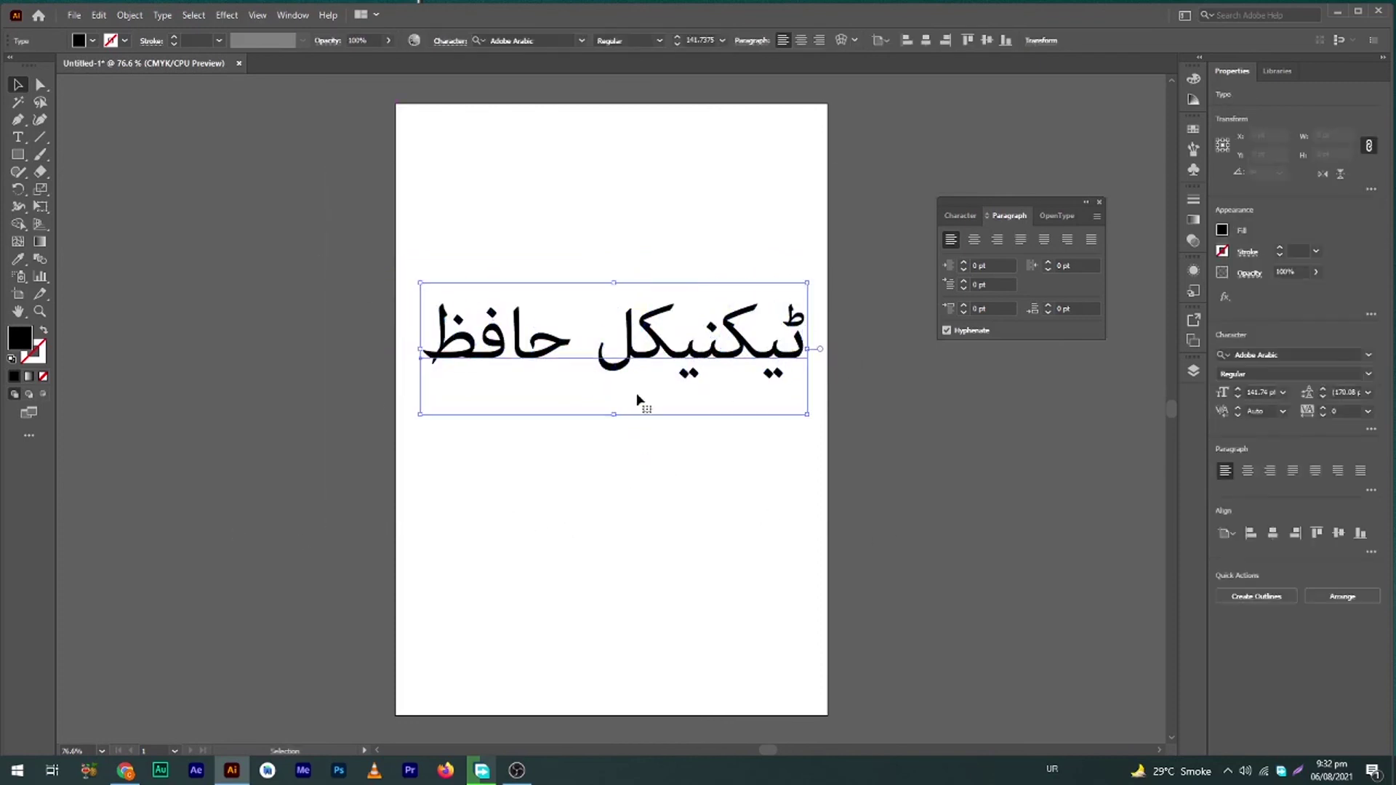
pyautogui.moveTo(711, 368); pyautogui.dragTo(671, 368)
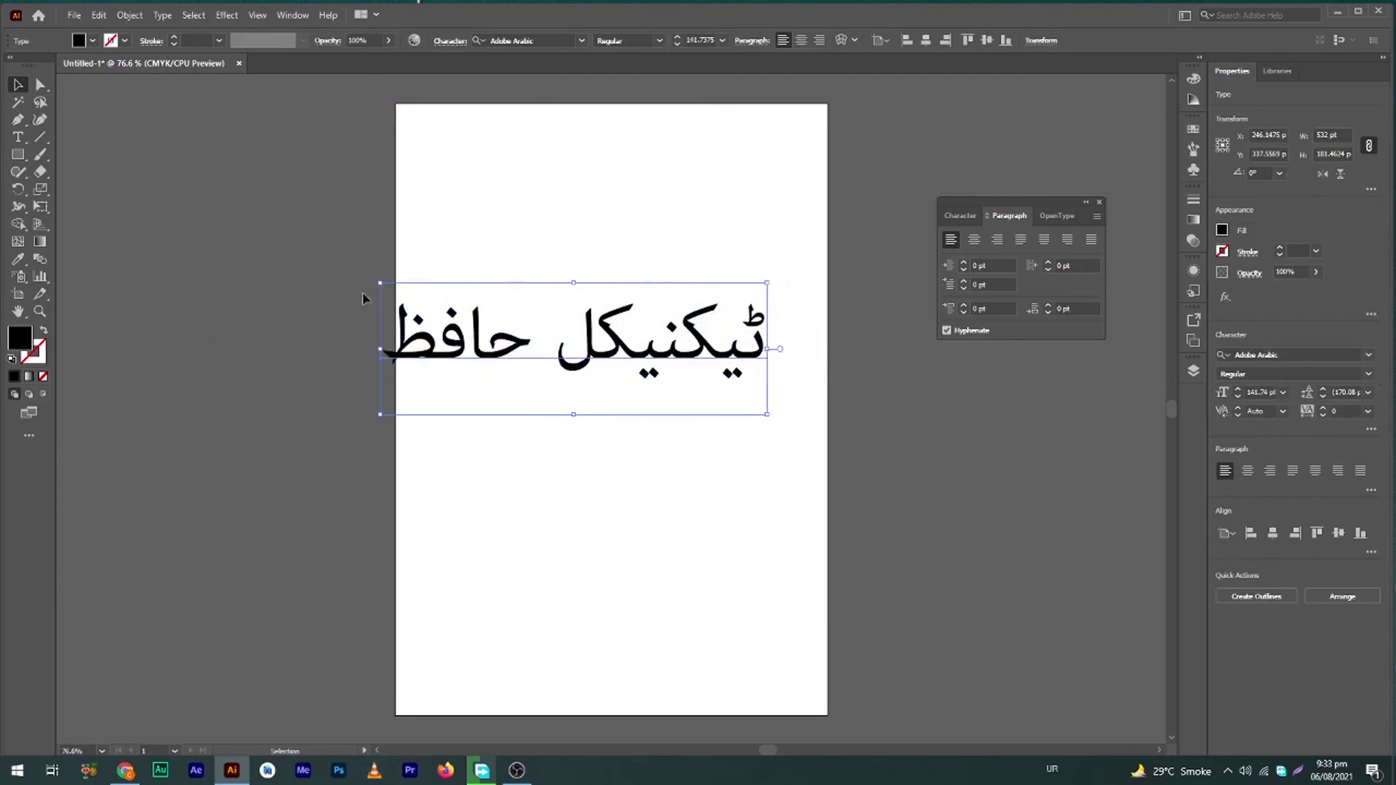
pyautogui.moveTo(274, 181); pyautogui.dragTo(917, 614)
pyautogui.press('Delete')
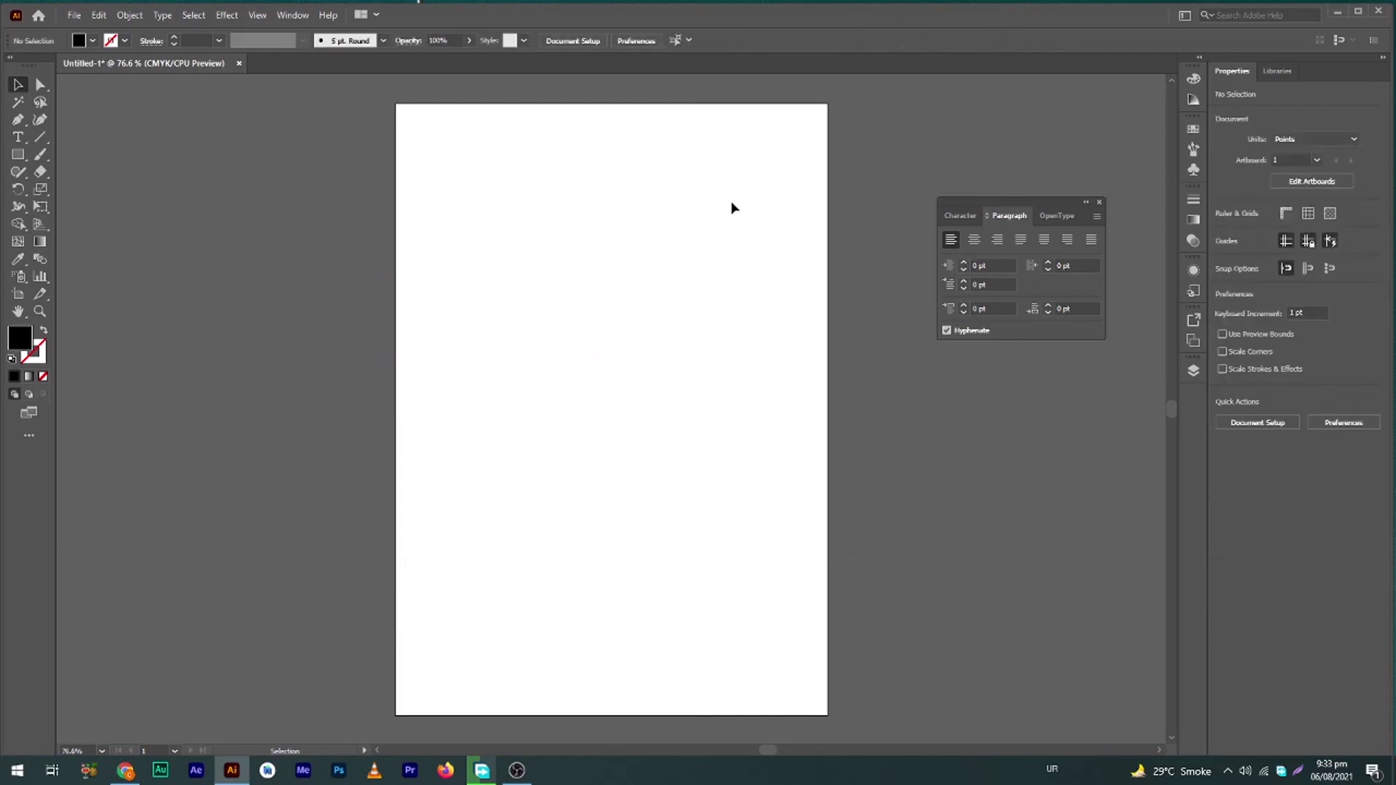